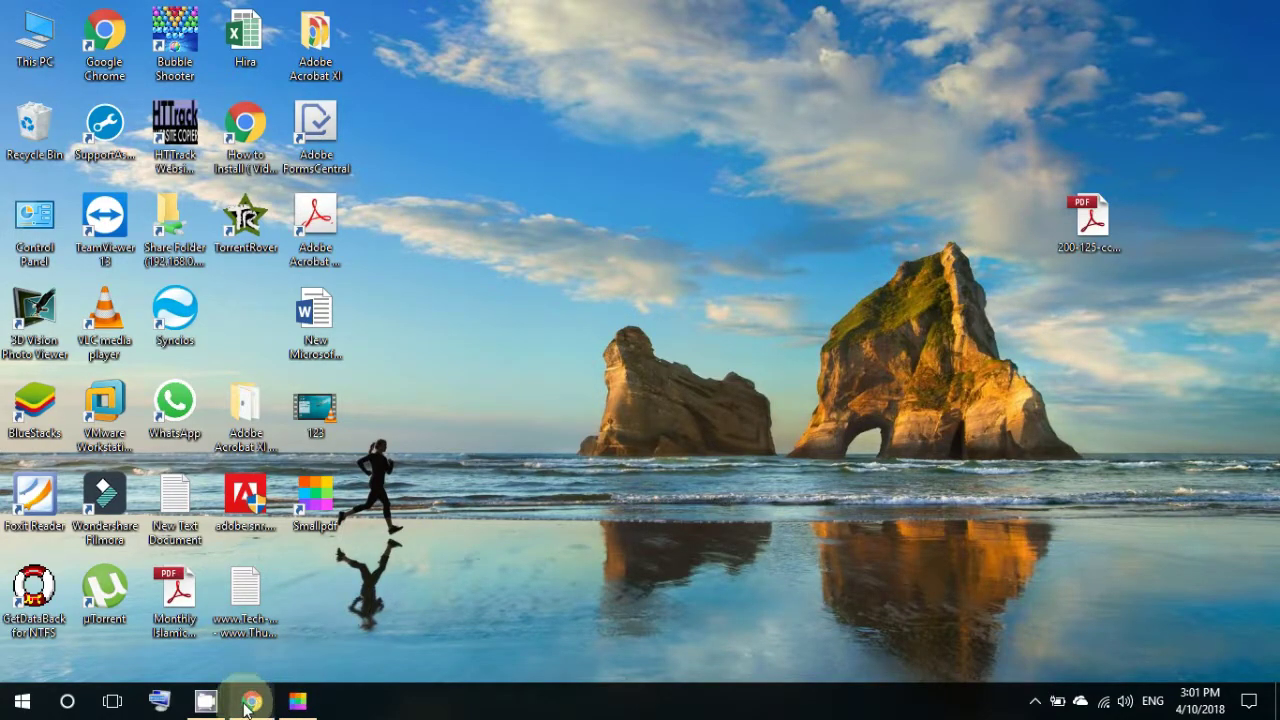
- Launch Chrome and go to smallpdf.com
left_click(251, 700)
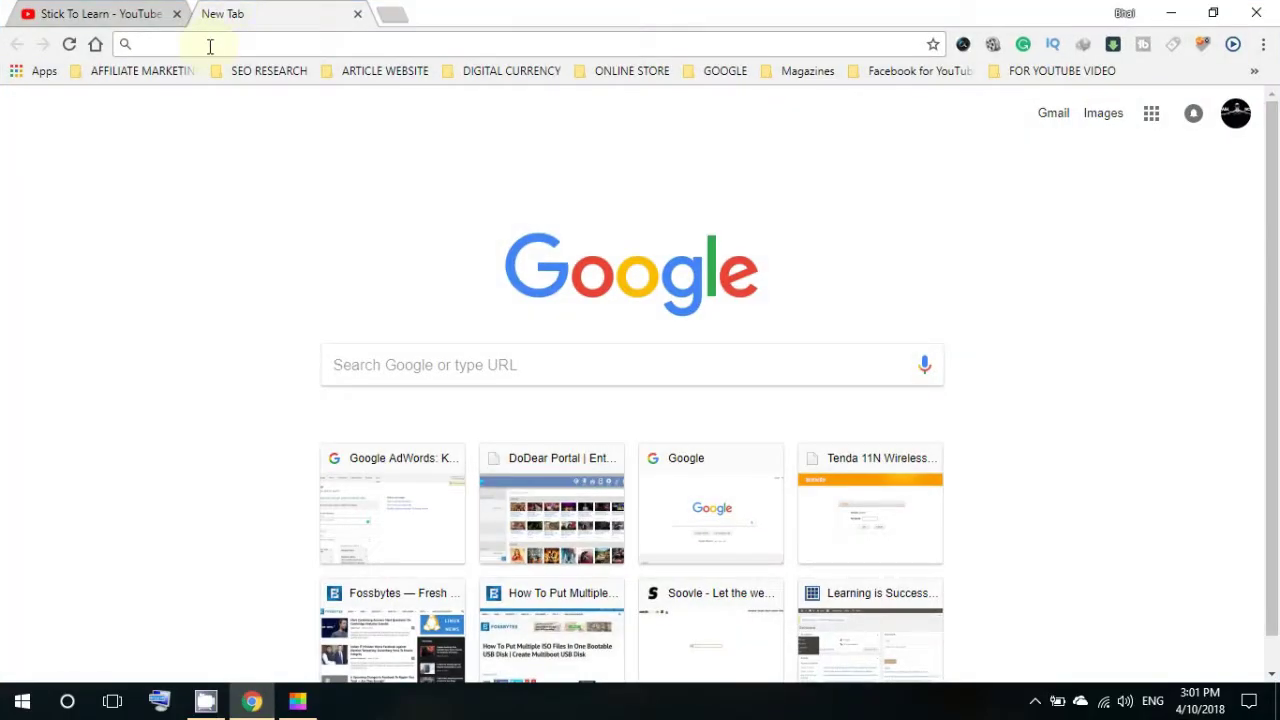
type("smallpdf.com")
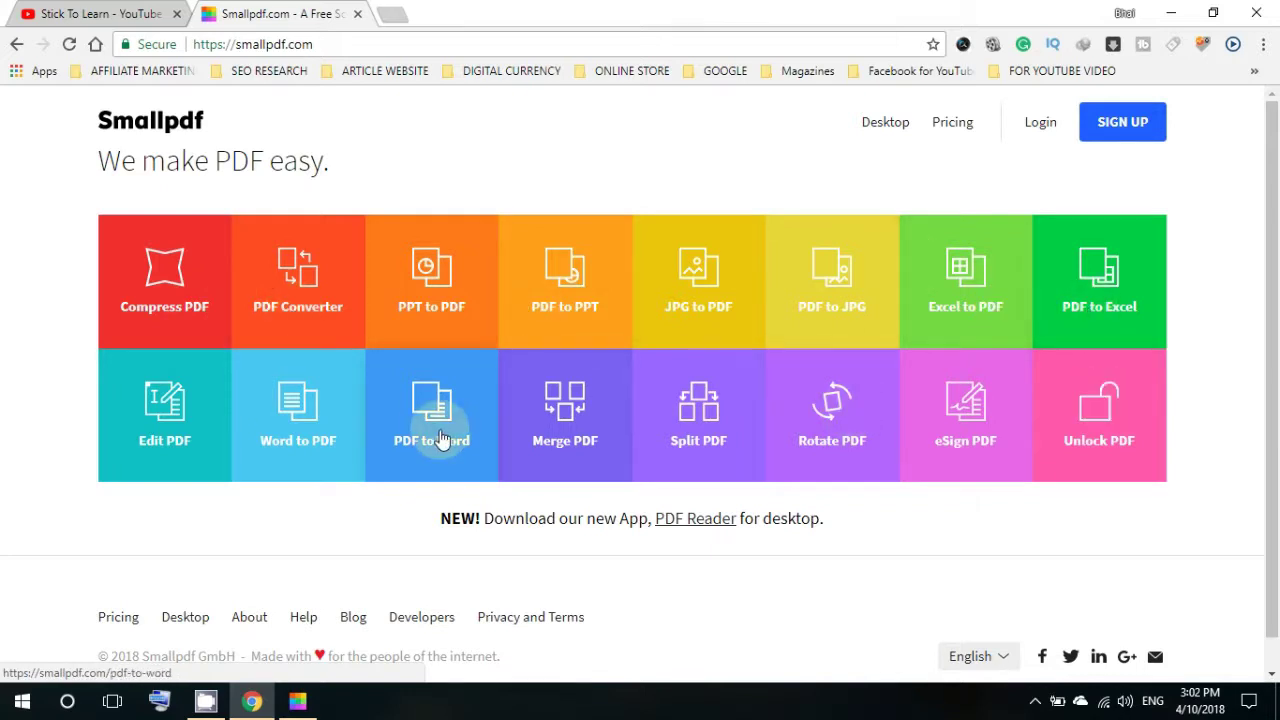
- Drag the desktop PDF into Compress PDF, shrinking it from 233 KB to 70.5 KB
left_click(161, 288)
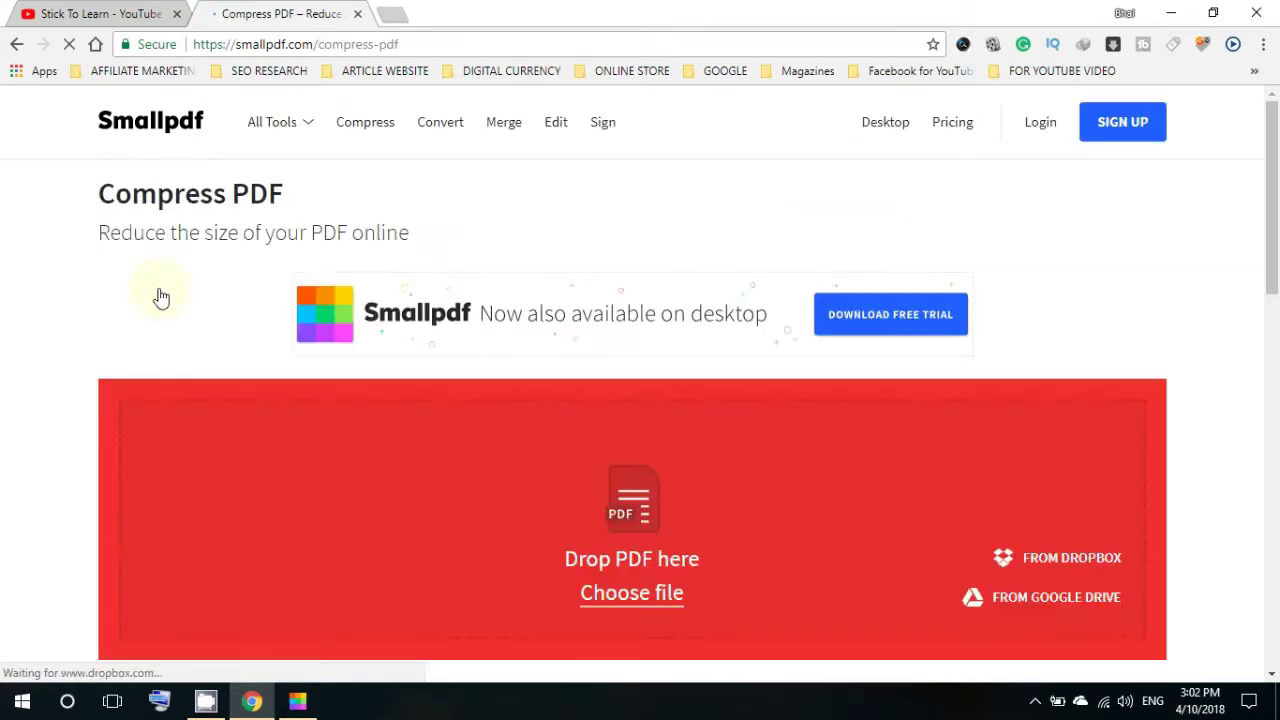
left_click_drag(1266, 194, 1277, 268)
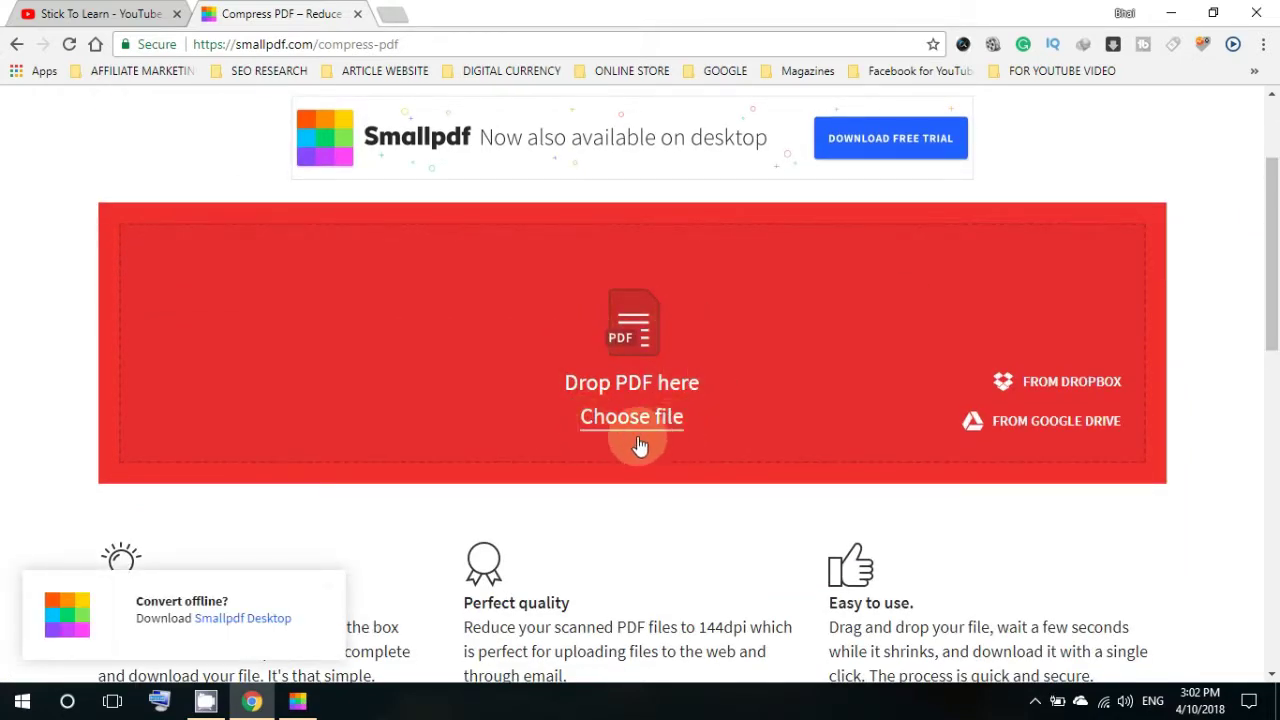
double_click(686, 8)
mouse_move(673, 20)
left_mouse_down()
mouse_move(728, 49)
mouse_move(695, 24)
left_mouse_up()
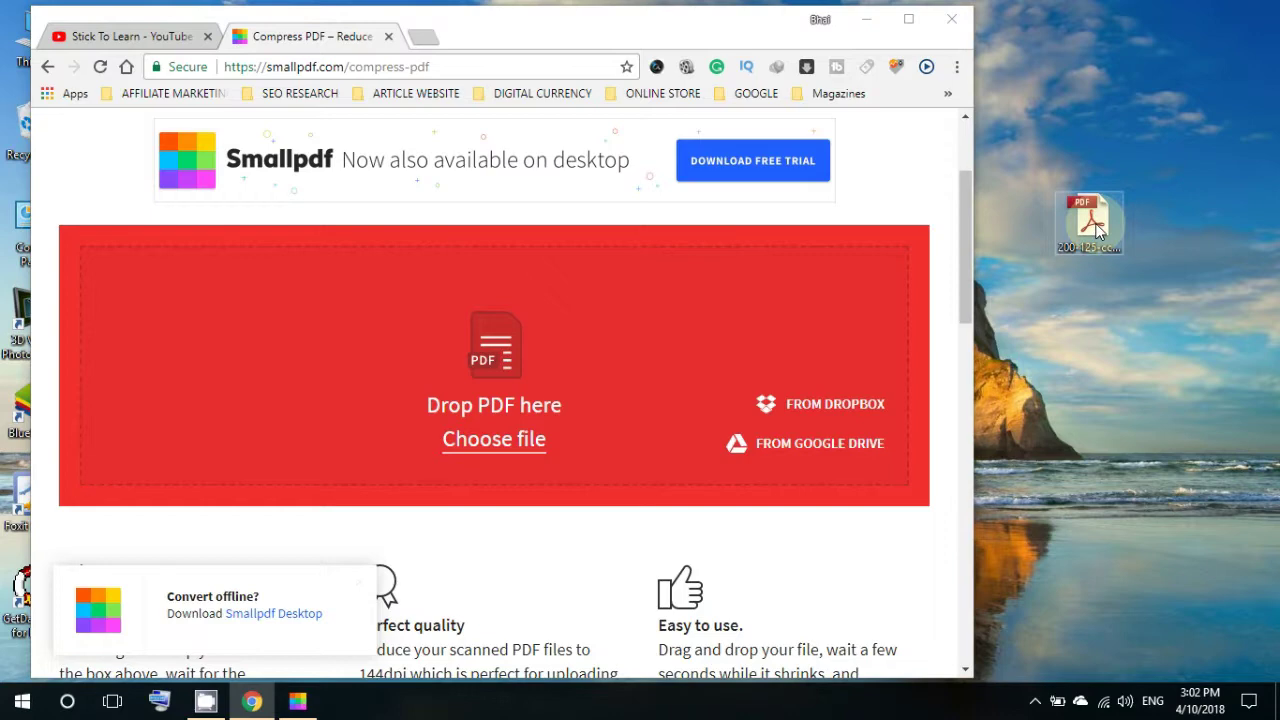
left_click_drag(1082, 215, 494, 374)
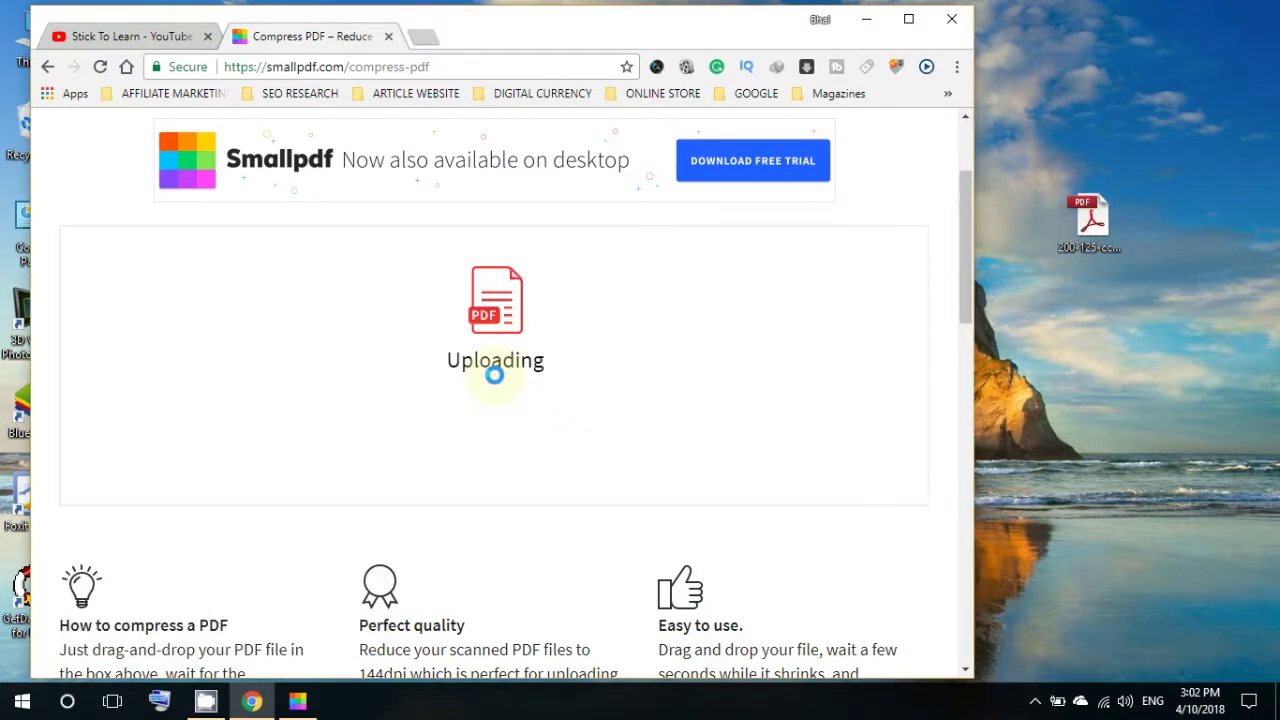
left_click(908, 19)
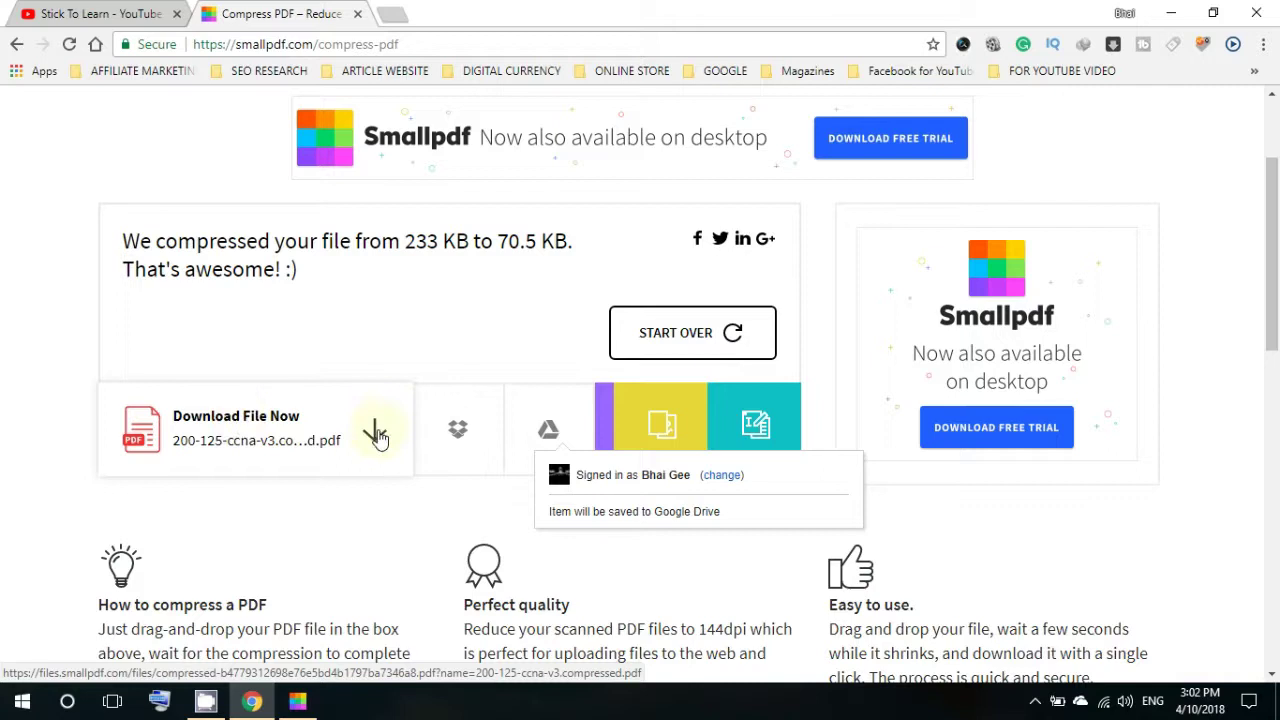
- Download the 70.48 KB compressed PDF with IDM and open its Downloads\Documents folder
left_click(375, 435)
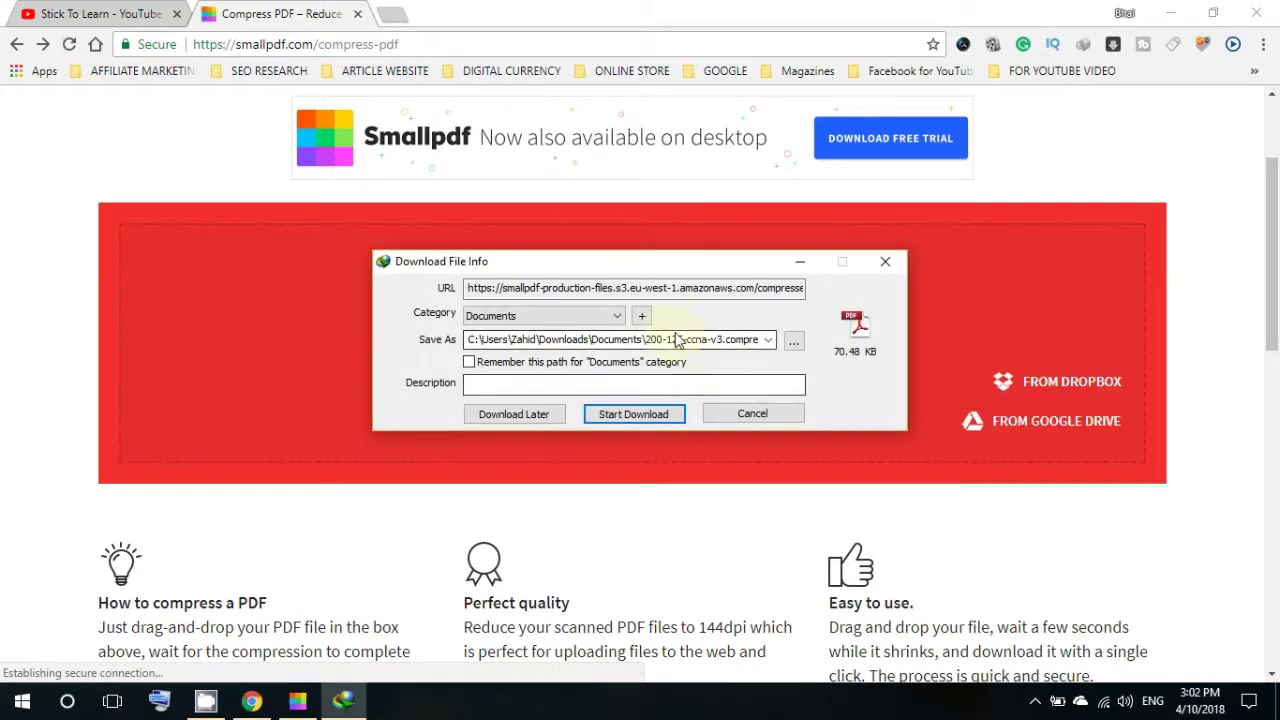
left_click(630, 414)
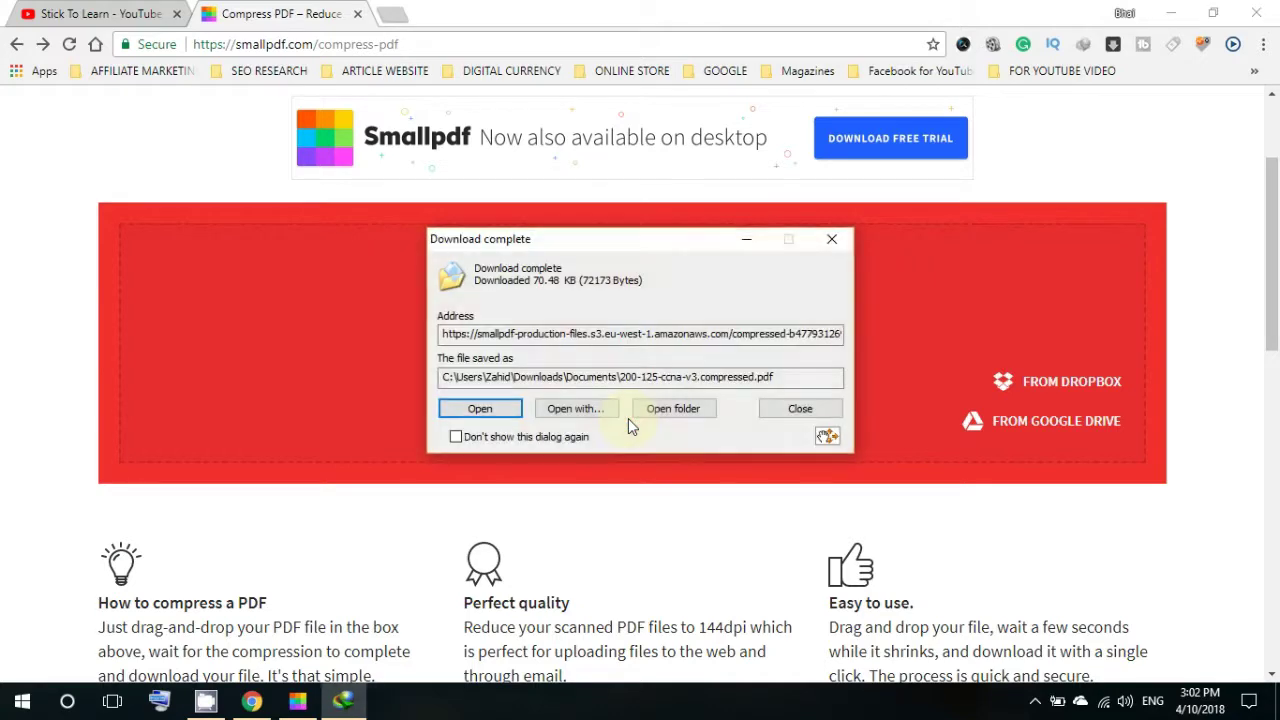
left_click(675, 413)
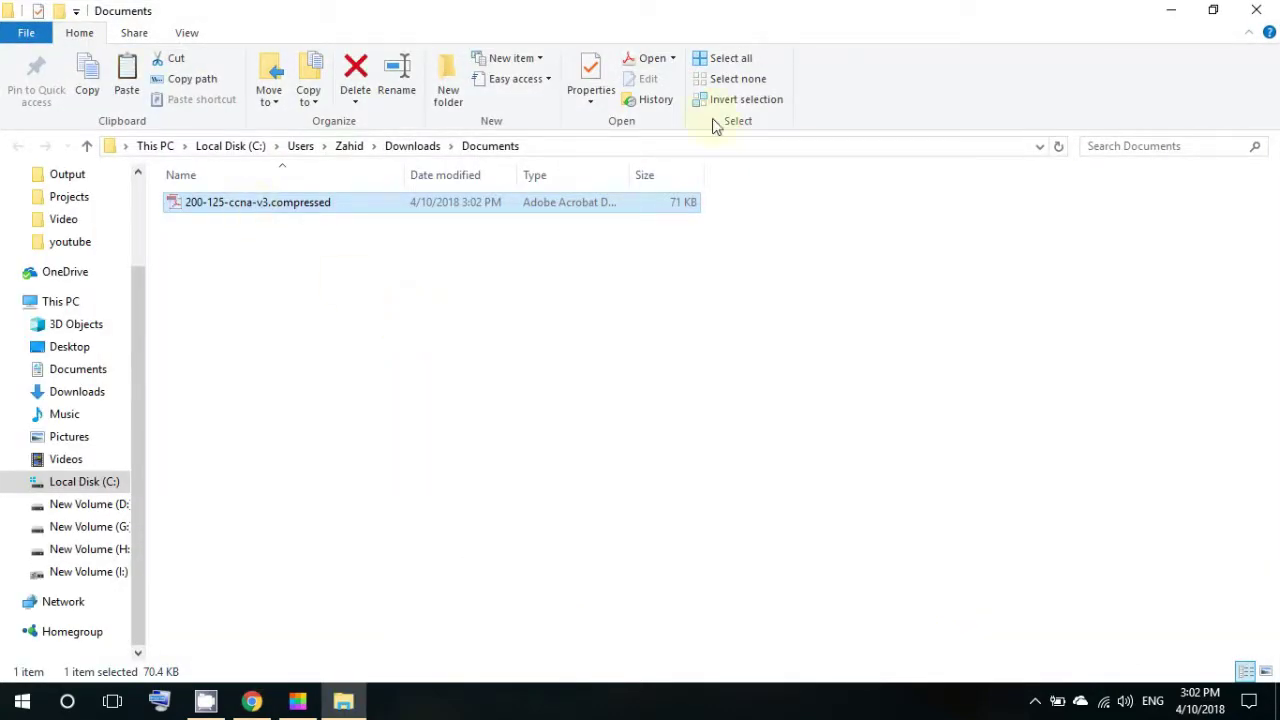
- Place the 70.4 KB compressed PDF under the 233 KB original on the desktop, compare sizes, close Explorer
left_click(1171, 10)
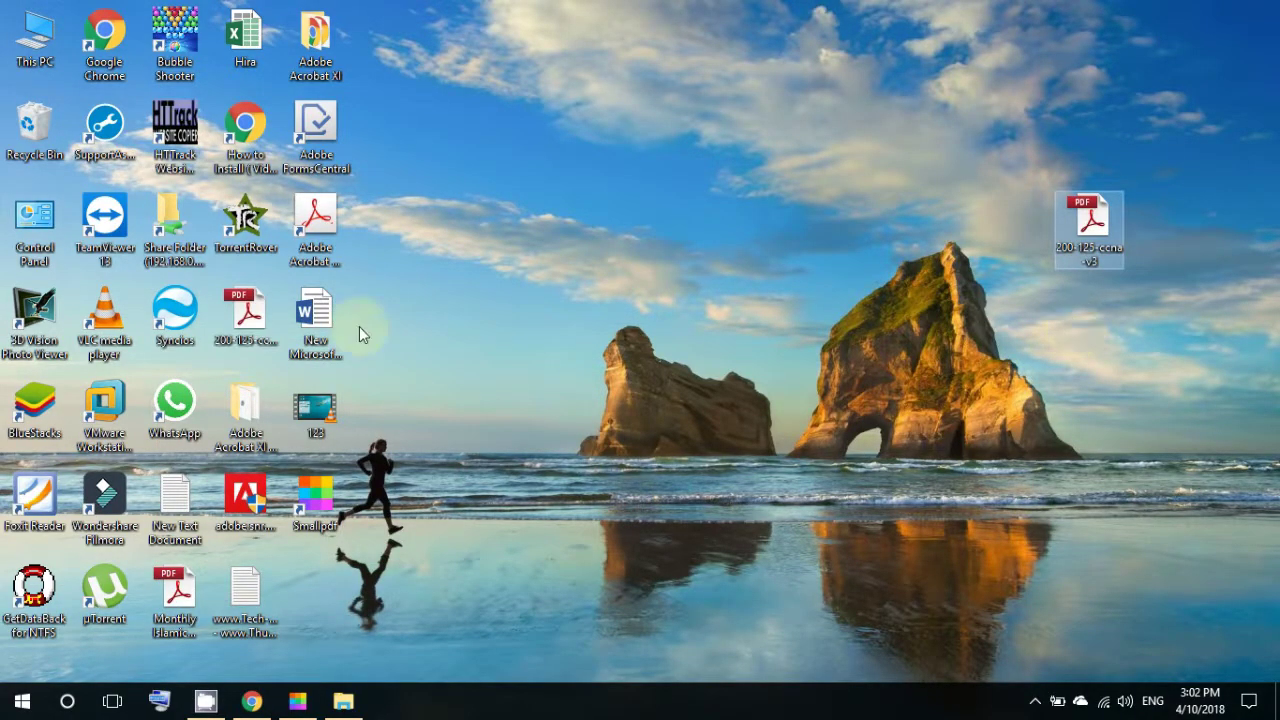
left_click_drag(245, 310, 1090, 305)
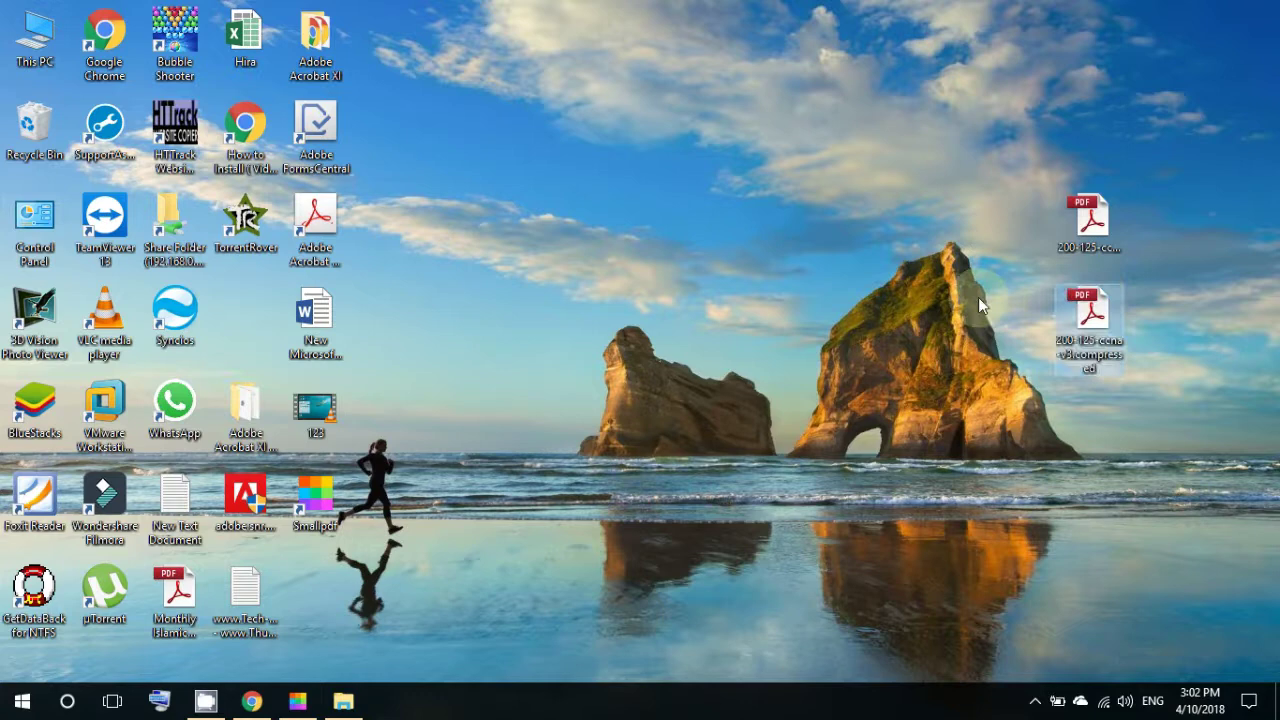
left_click(1098, 226)
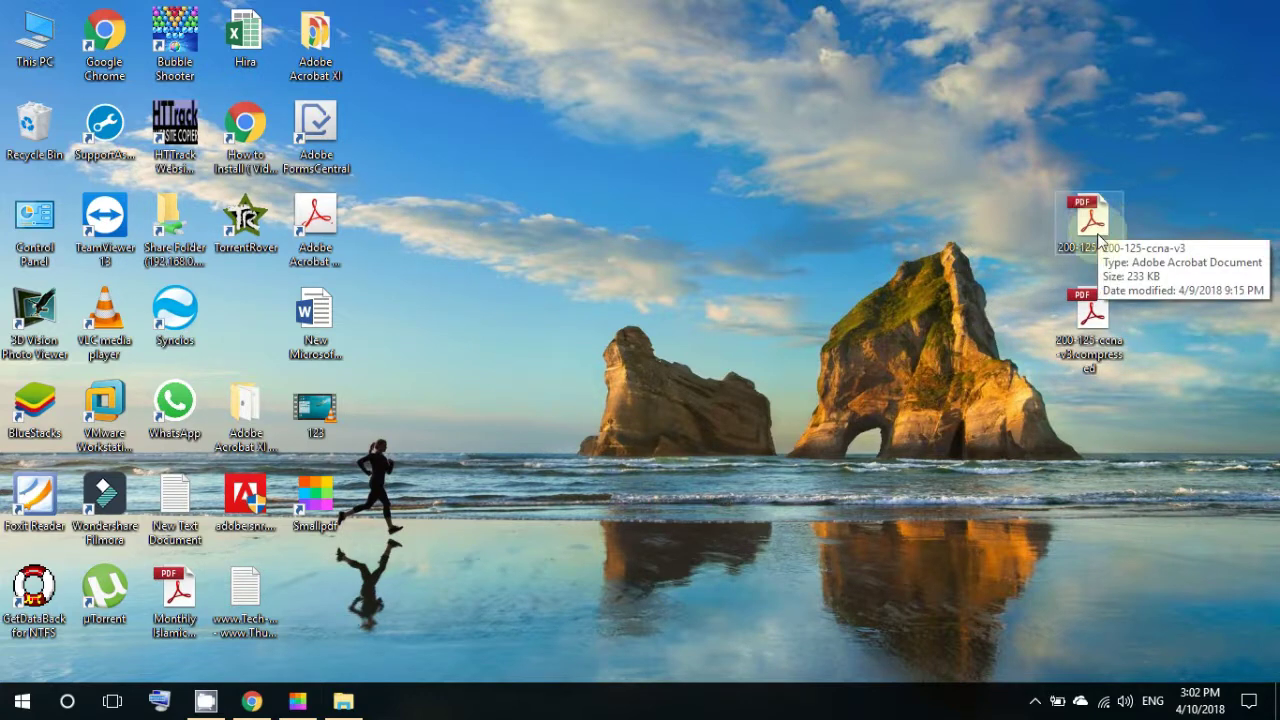
left_click(1090, 318)
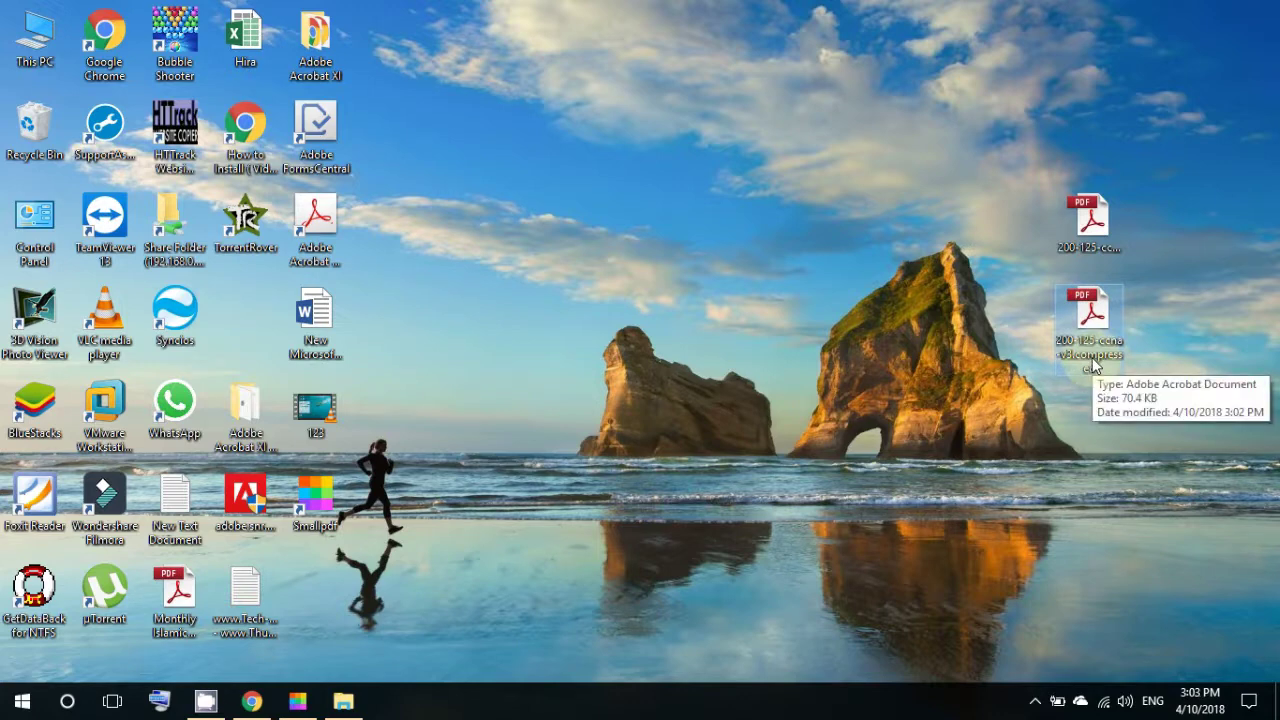
left_click(343, 700)
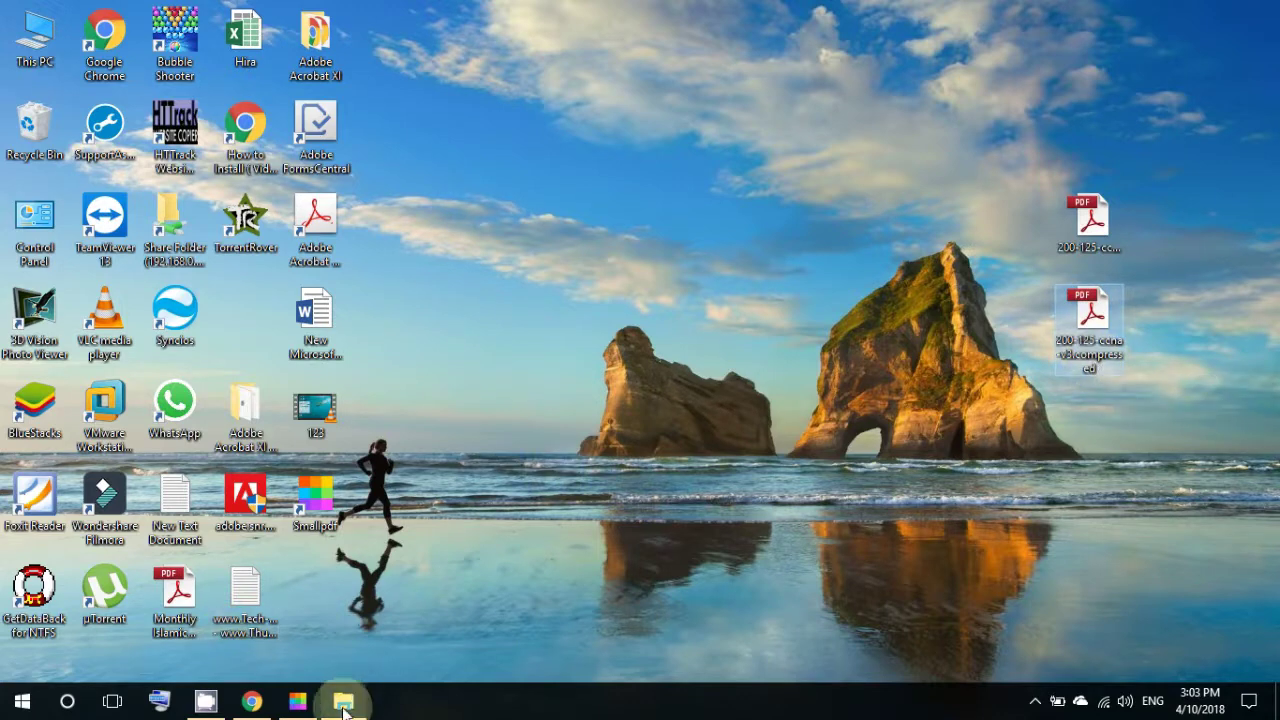
key("alt+F4")
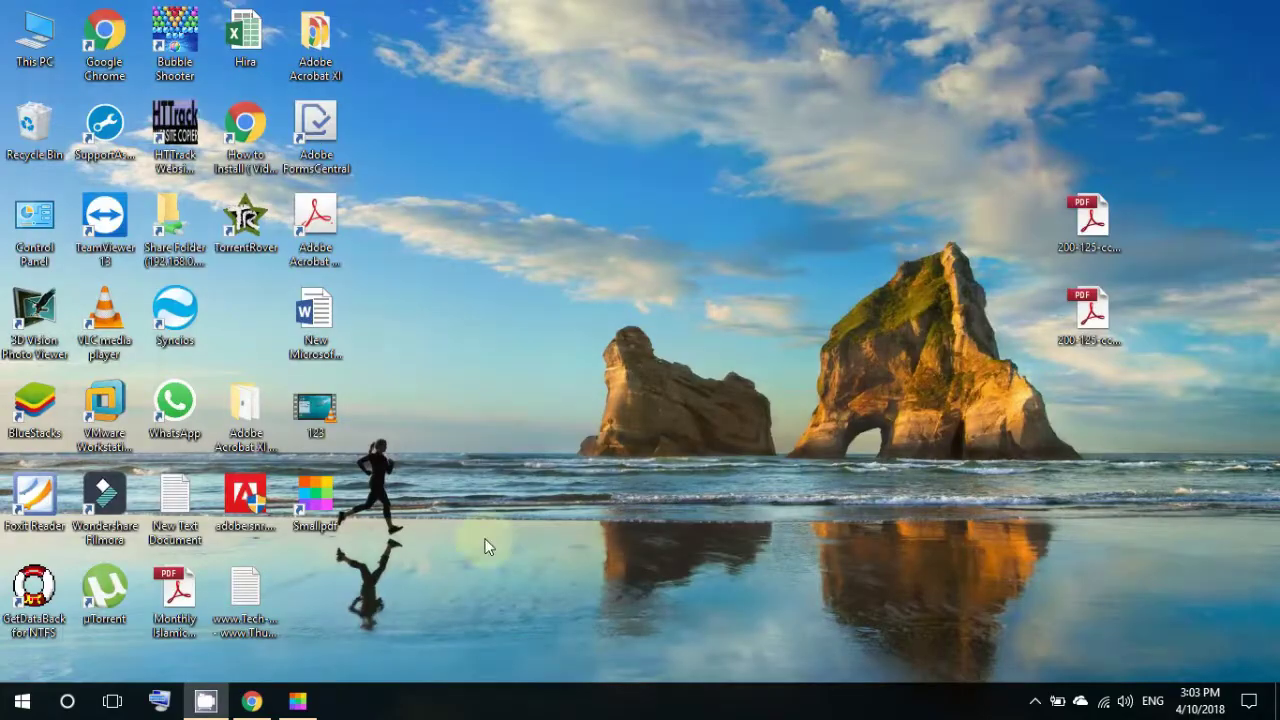
left_click(262, 702)
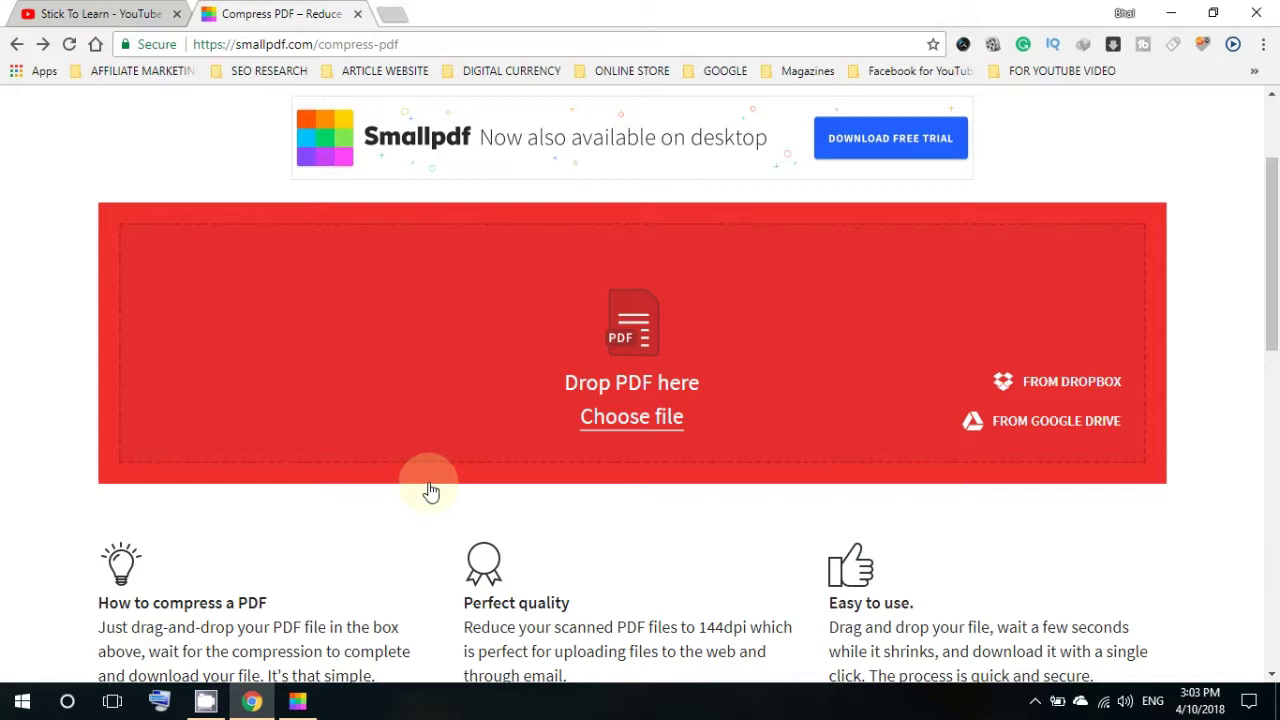
scroll(1276, 245, "up", 2)
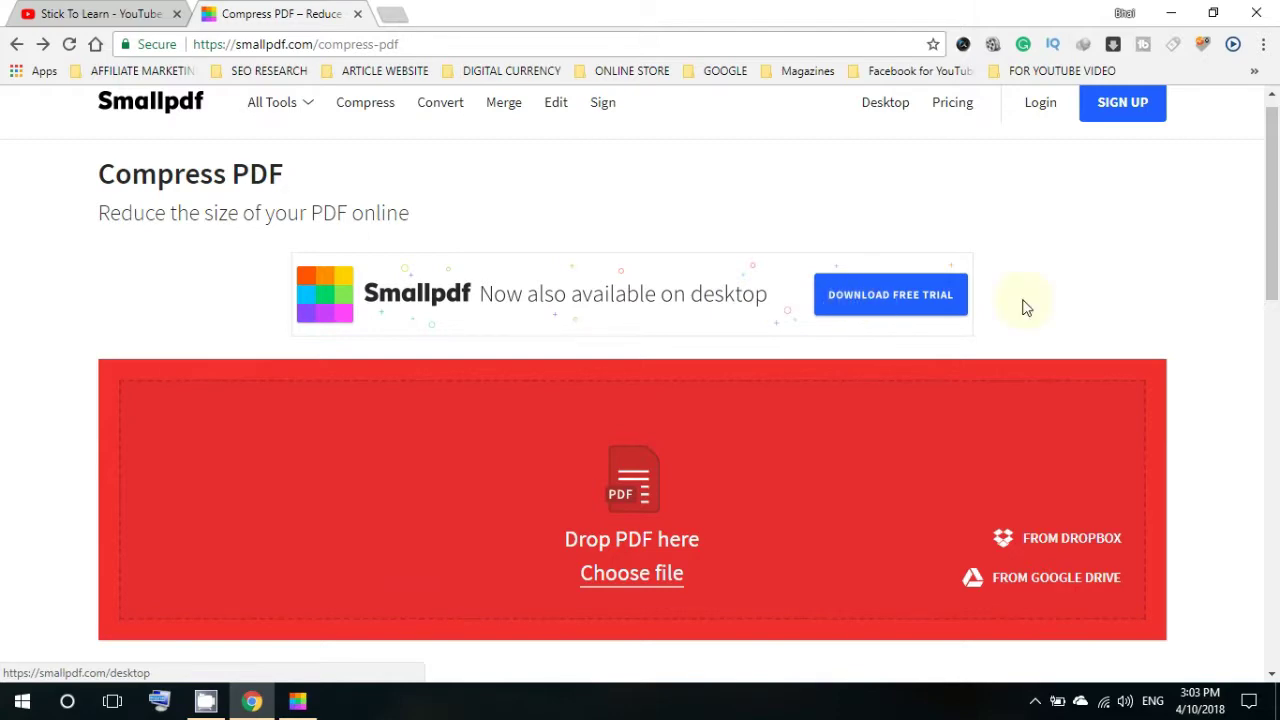
left_click(1171, 12)
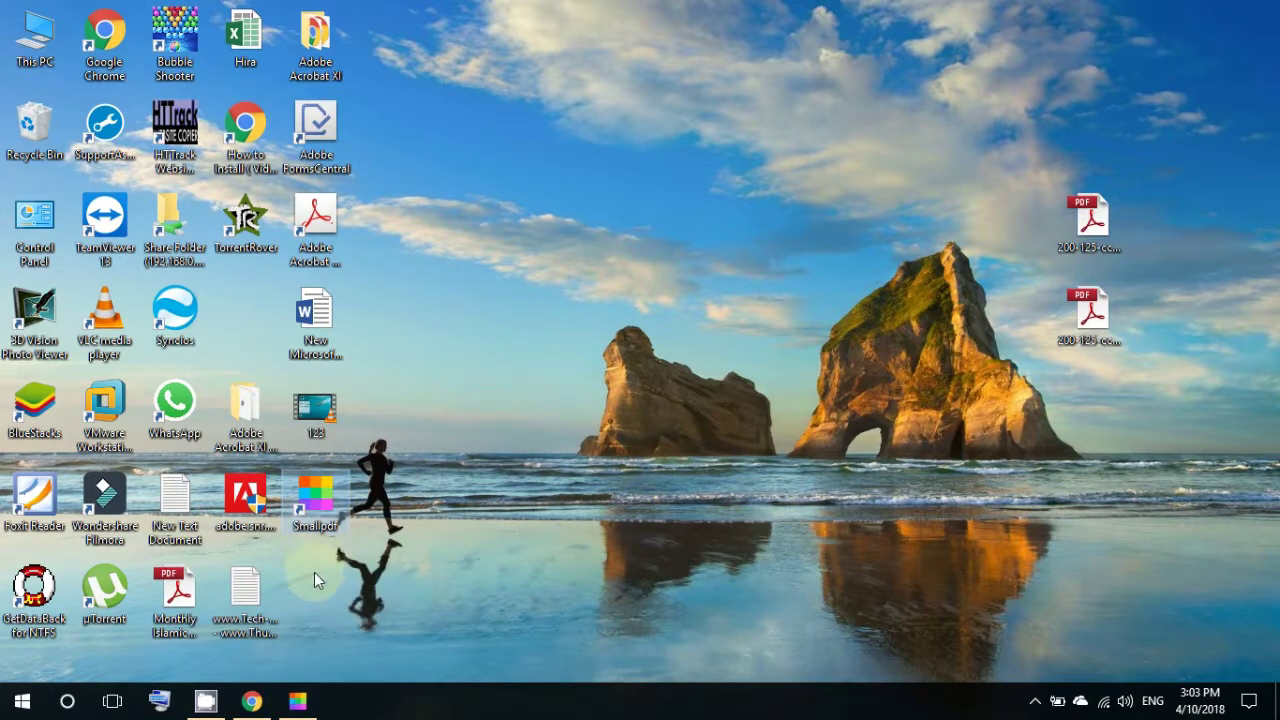
- Open 200-125-ccna-v3.pdf in Smallpdf Desktop and maximize it at page 1 of 7
left_click(297, 703)
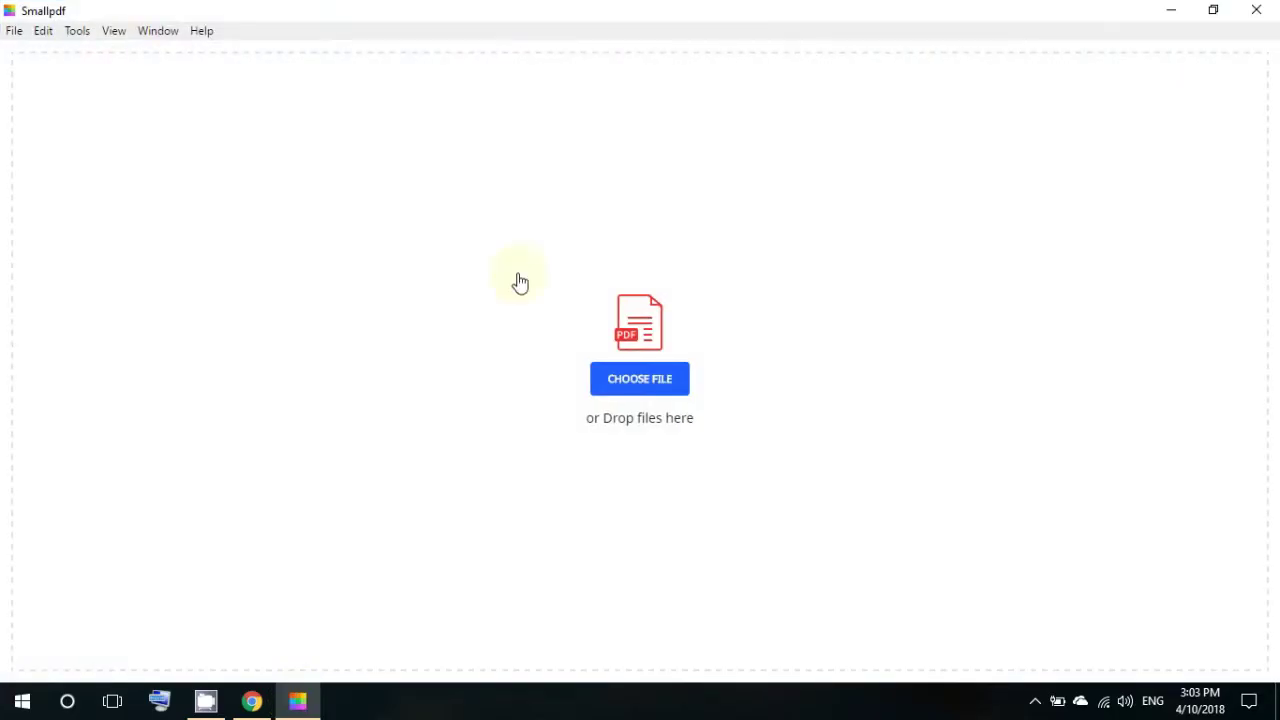
double_click(730, 8)
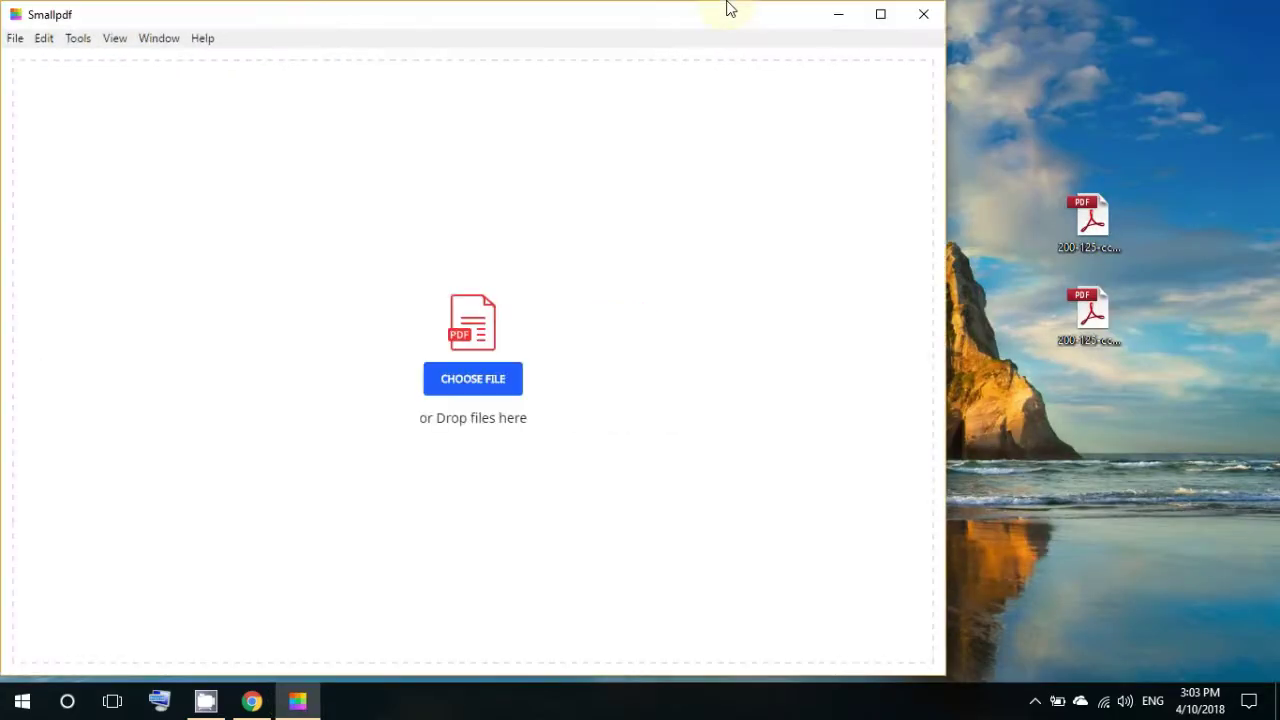
mouse_move(1088, 220)
left_mouse_down()
mouse_move(800, 265)
mouse_move(495, 332)
mouse_move(482, 347)
left_mouse_up()
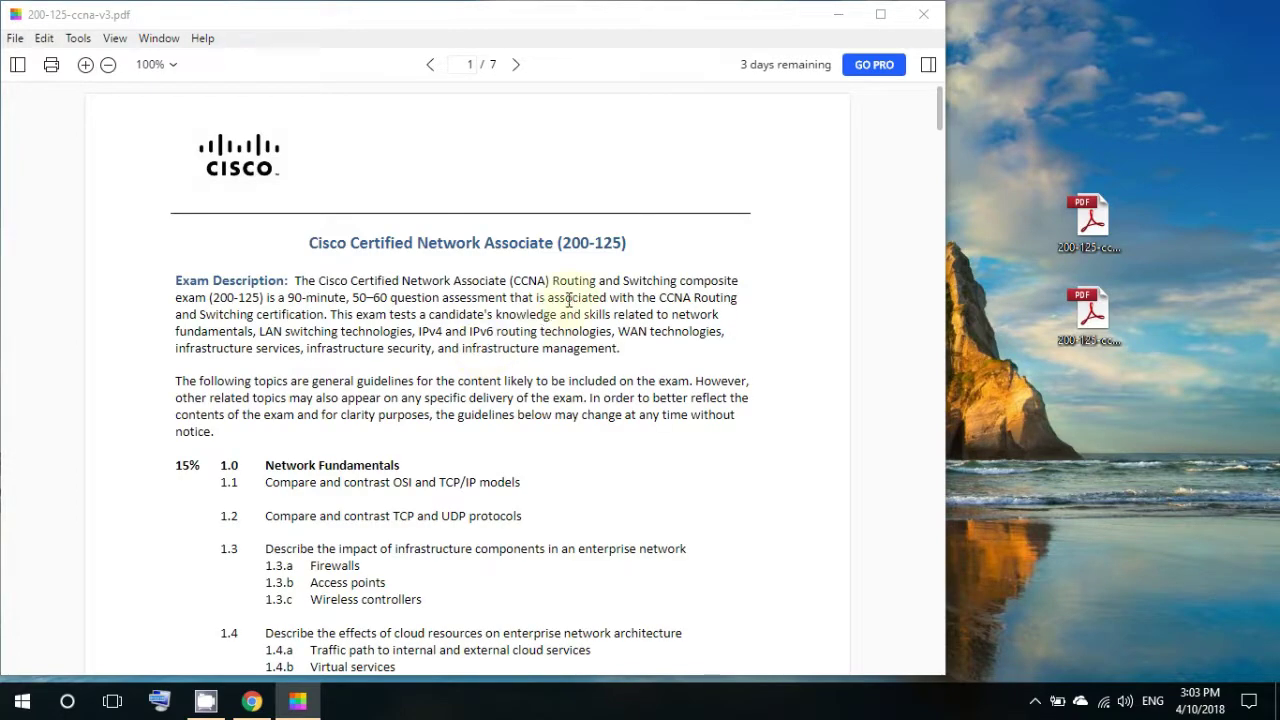
mouse_move(941, 103)
left_mouse_down()
mouse_move(940, 278)
mouse_move(942, 151)
left_mouse_up()
key("super+Up")
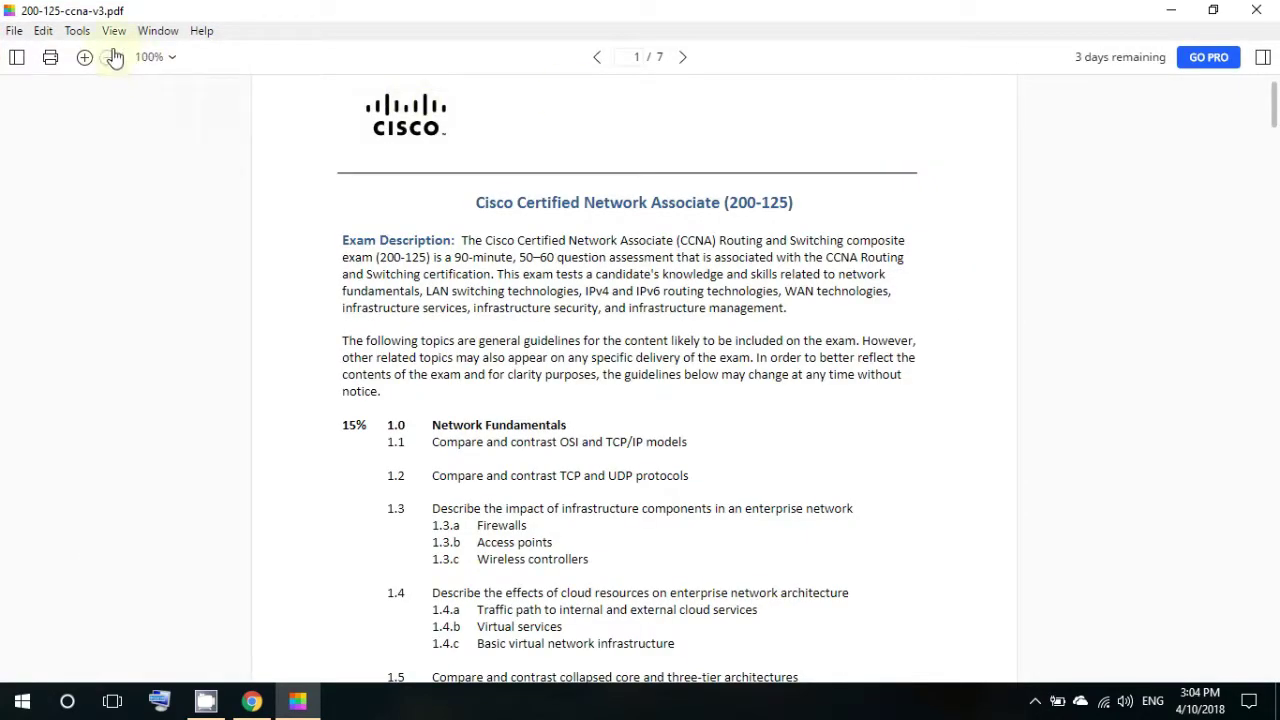
- Compress the PDF to the Desktop as 200-125-ccna-v3-22.pdf, reducing 233 kB to 69.2 kB
left_click(78, 33)
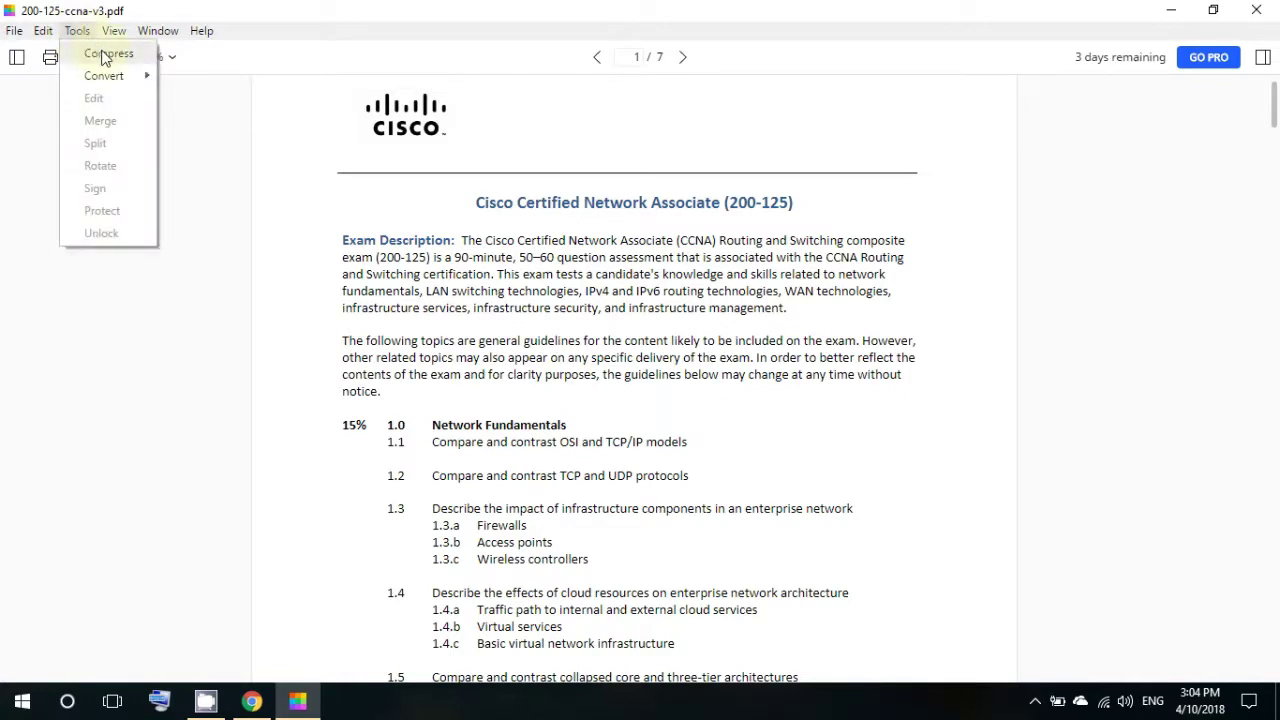
left_click(105, 55)
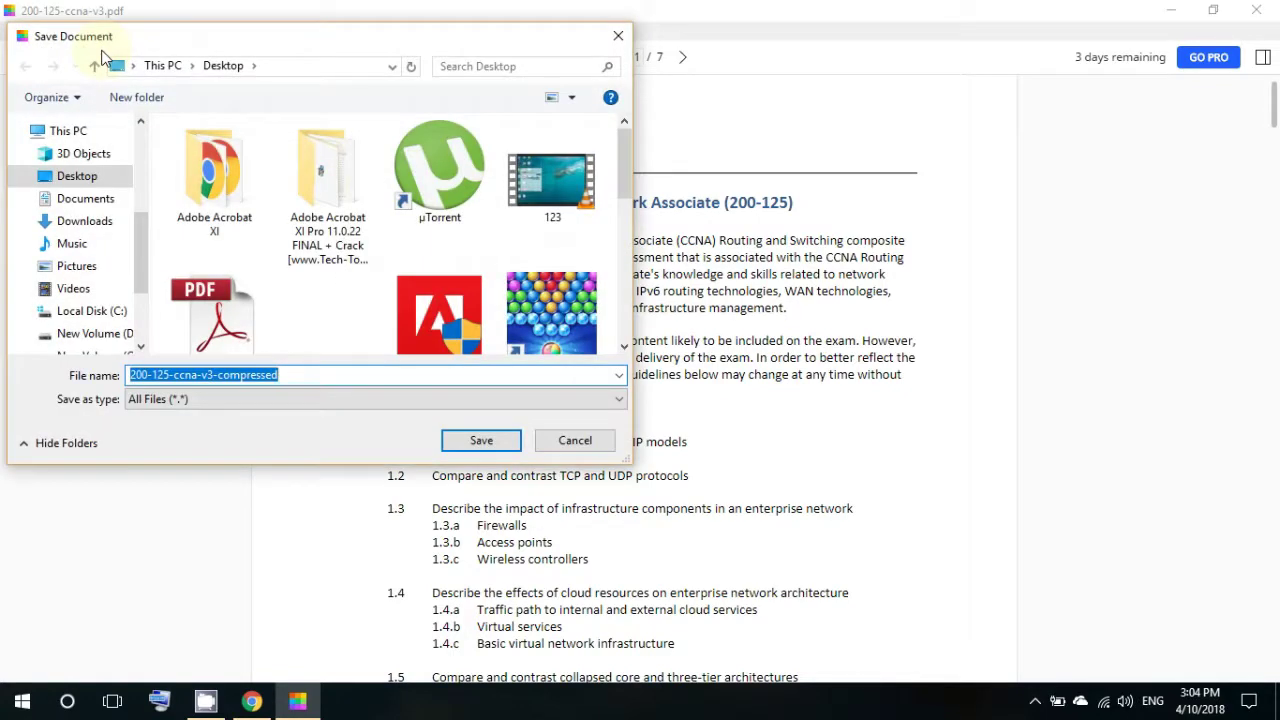
scroll(143, 170, "up", 3)
scroll(143, 135, "up", 1)
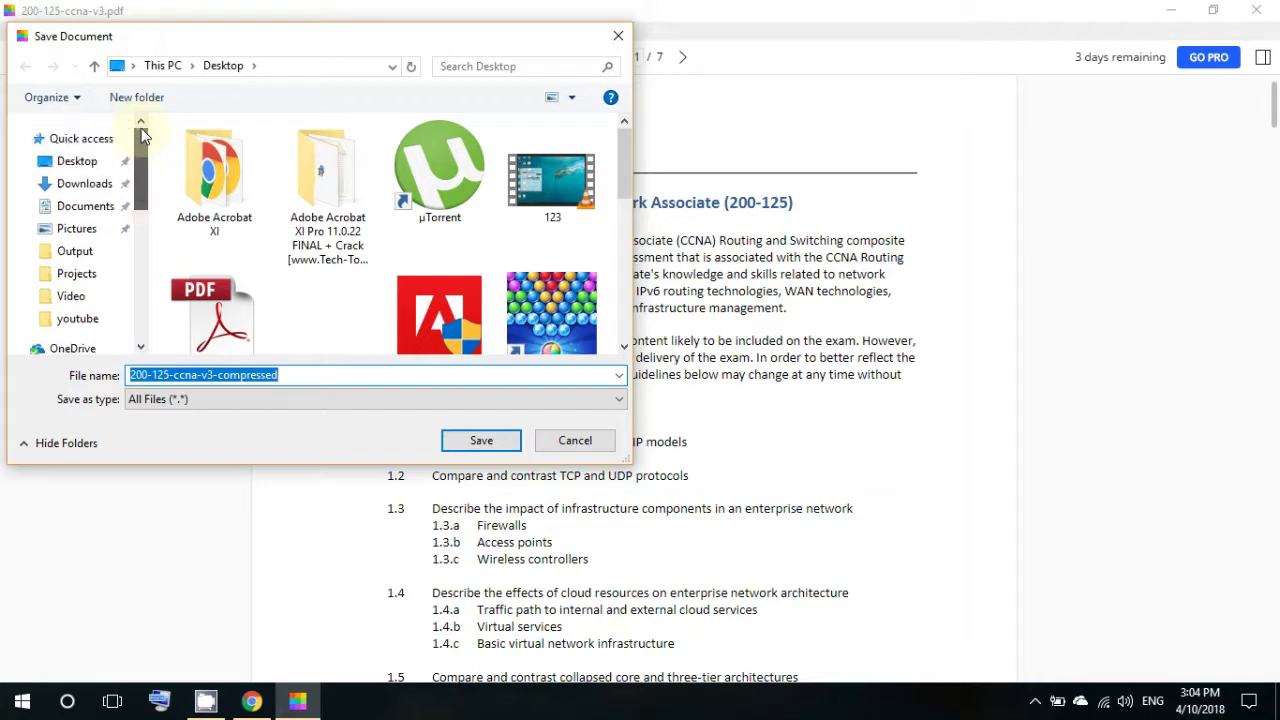
left_click(86, 162)
left_click(310, 380)
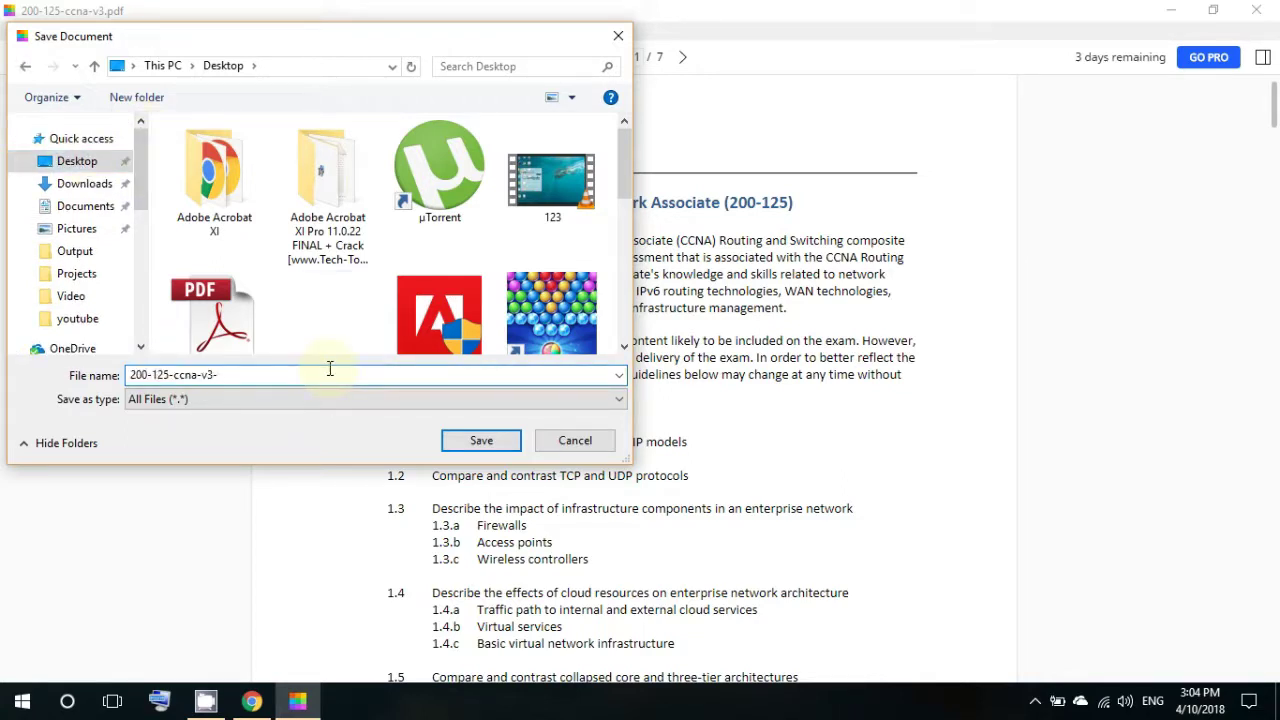
type("22")
left_click(478, 444)
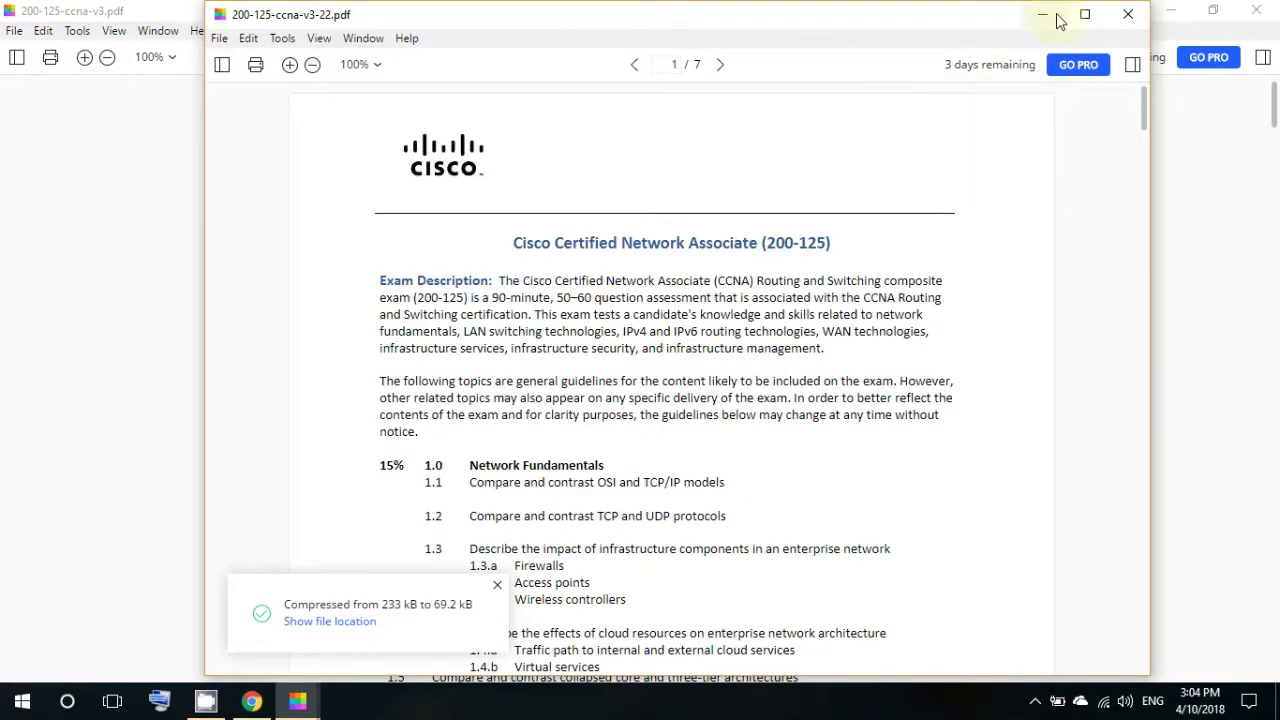
left_click(1098, 15)
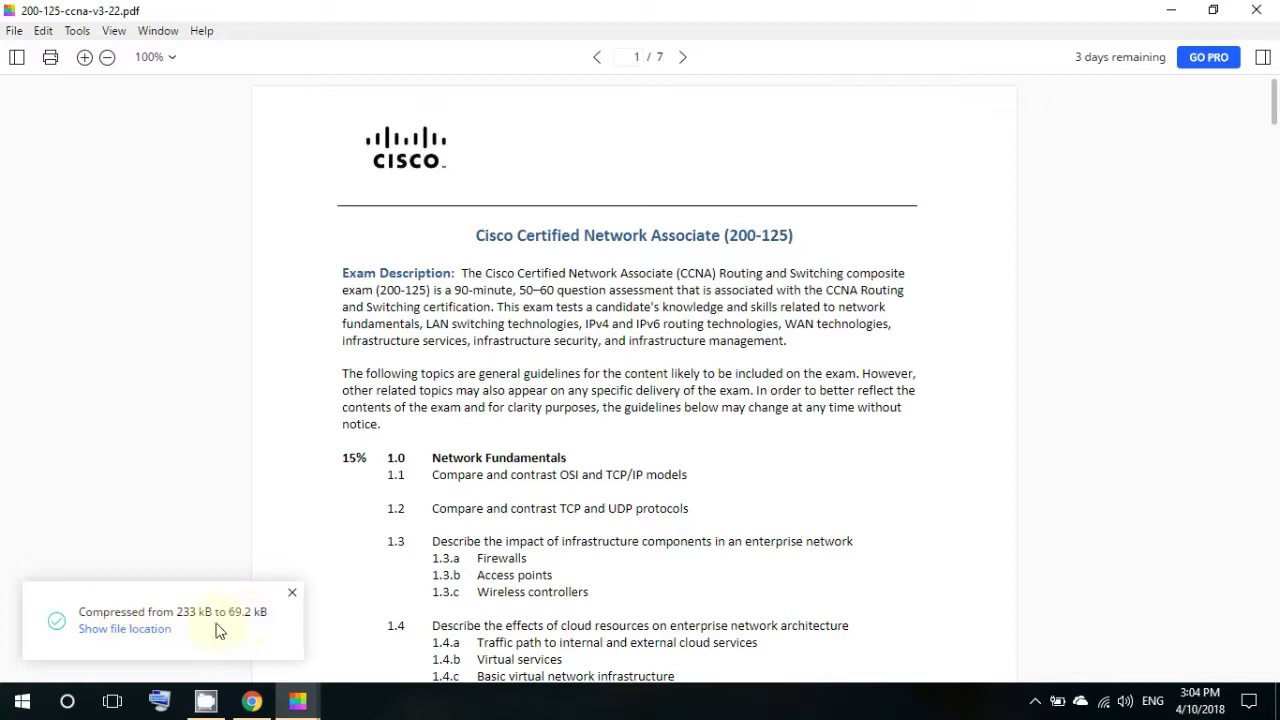
- Locate the saved compressed file on the Desktop, then close the file browser
left_click(139, 630)
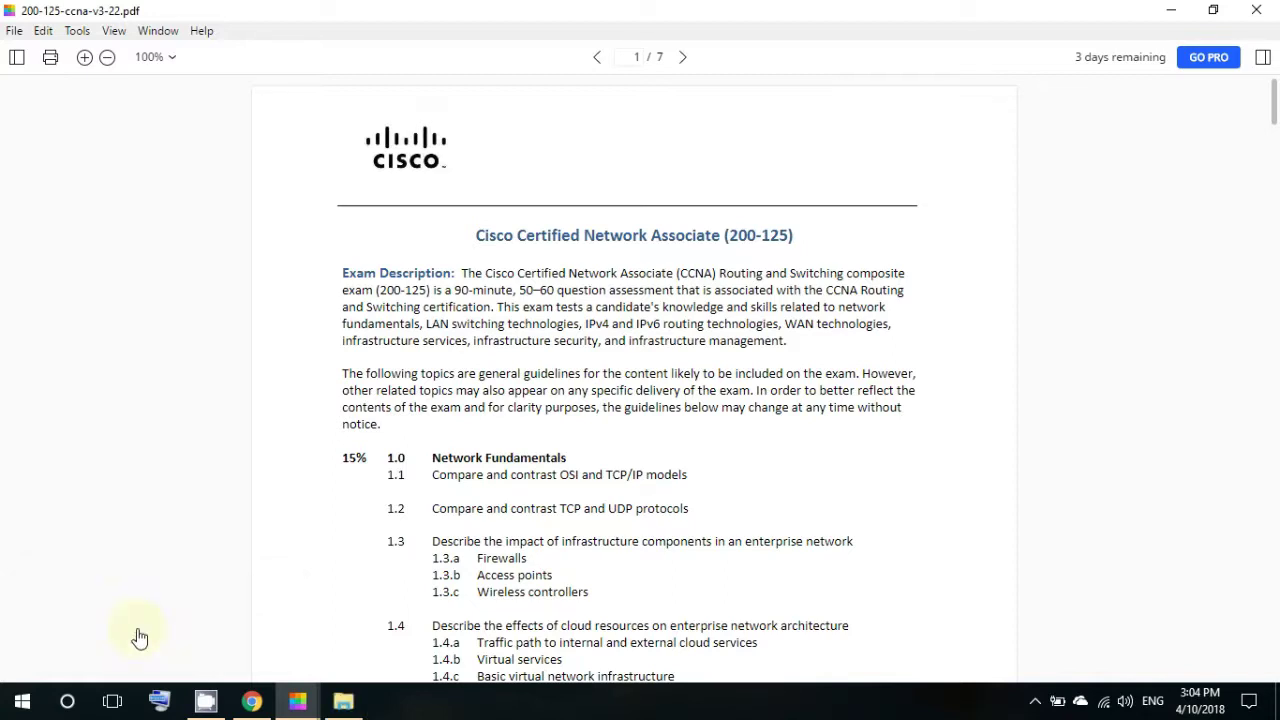
left_click(1276, 700)
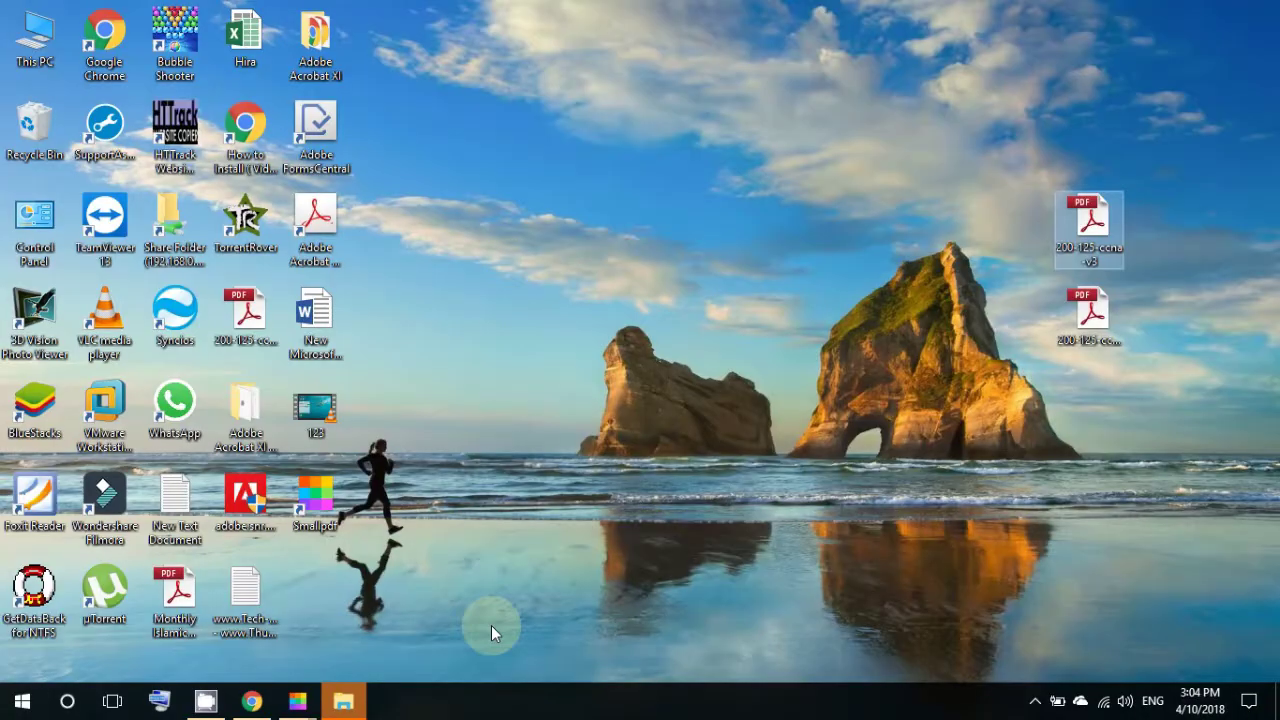
left_click(345, 702)
left_click(1238, 27)
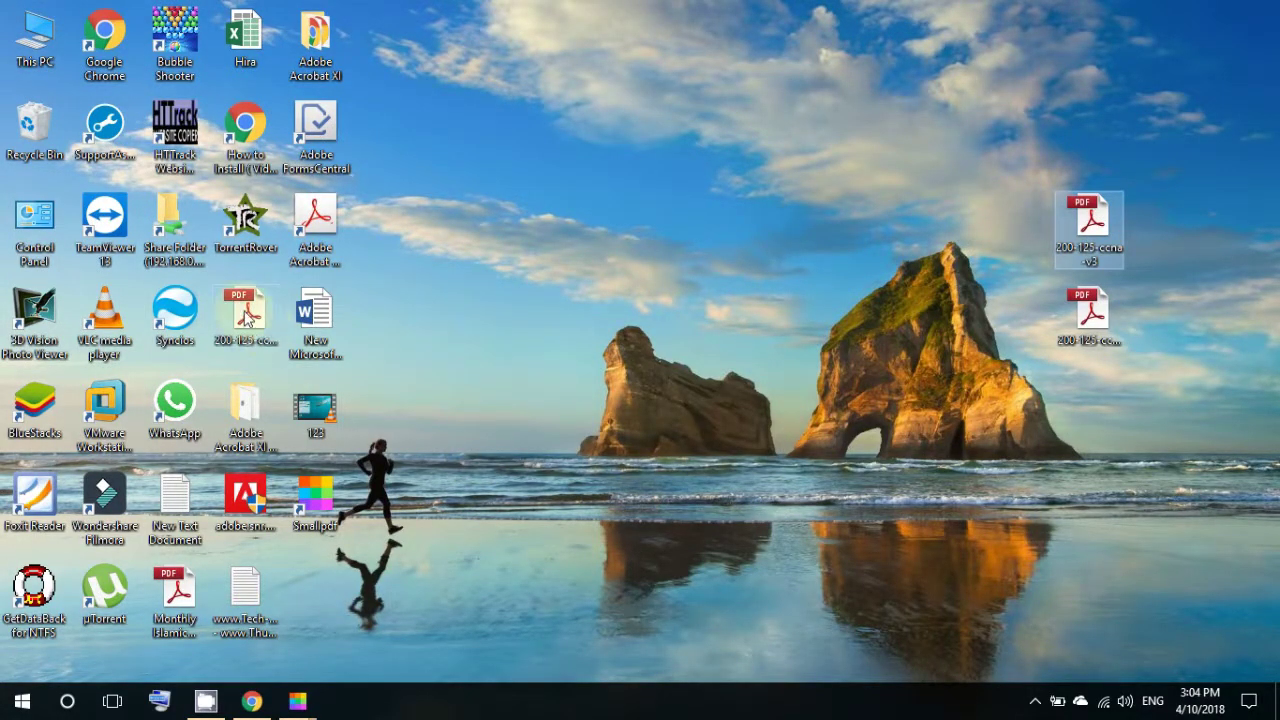
- Check the 200-125-ccna-v3-22 PDF's Properties, confirming a size of 69.2 KB
left_click(245, 315)
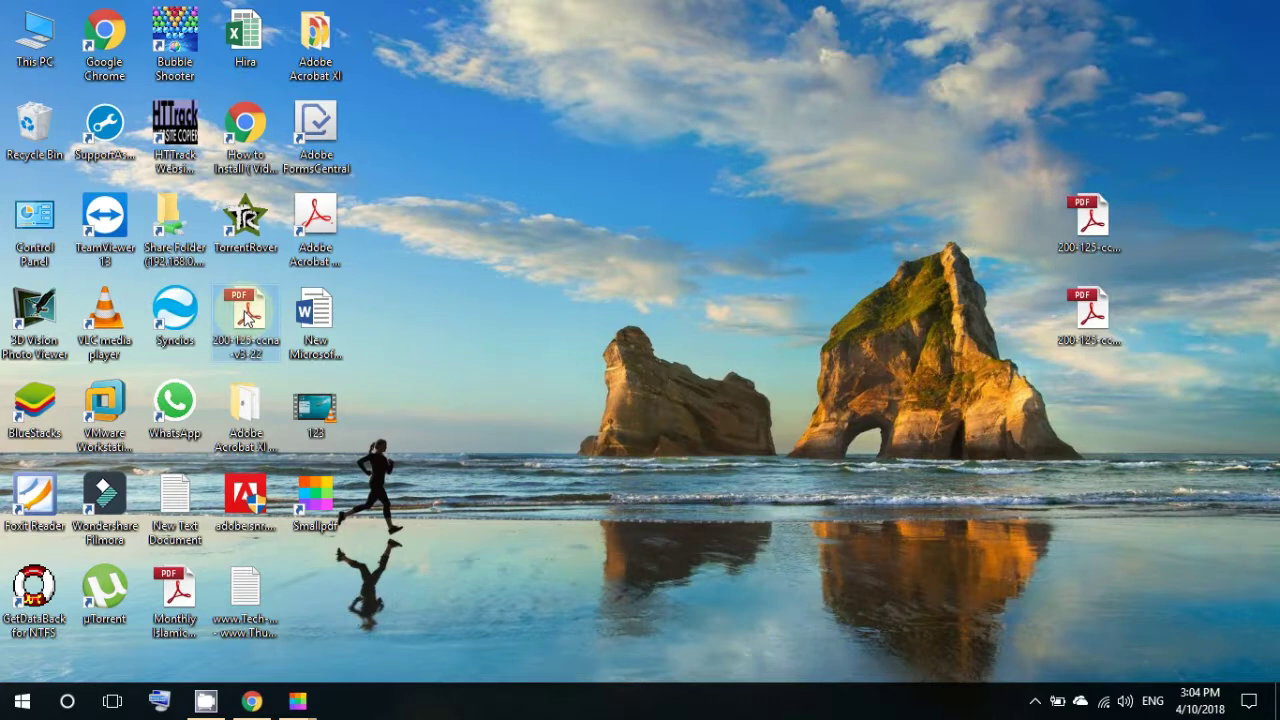
left_click(1098, 340)
left_click(1091, 245)
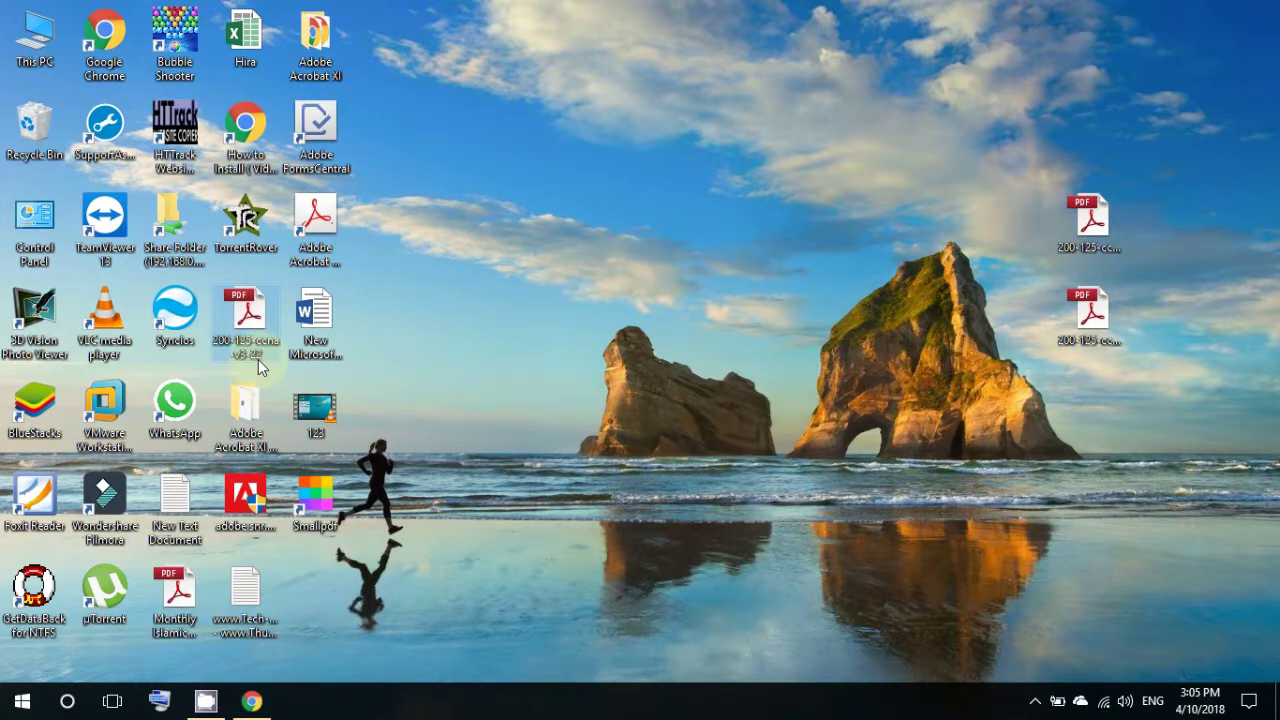
mouse_move(245, 312)
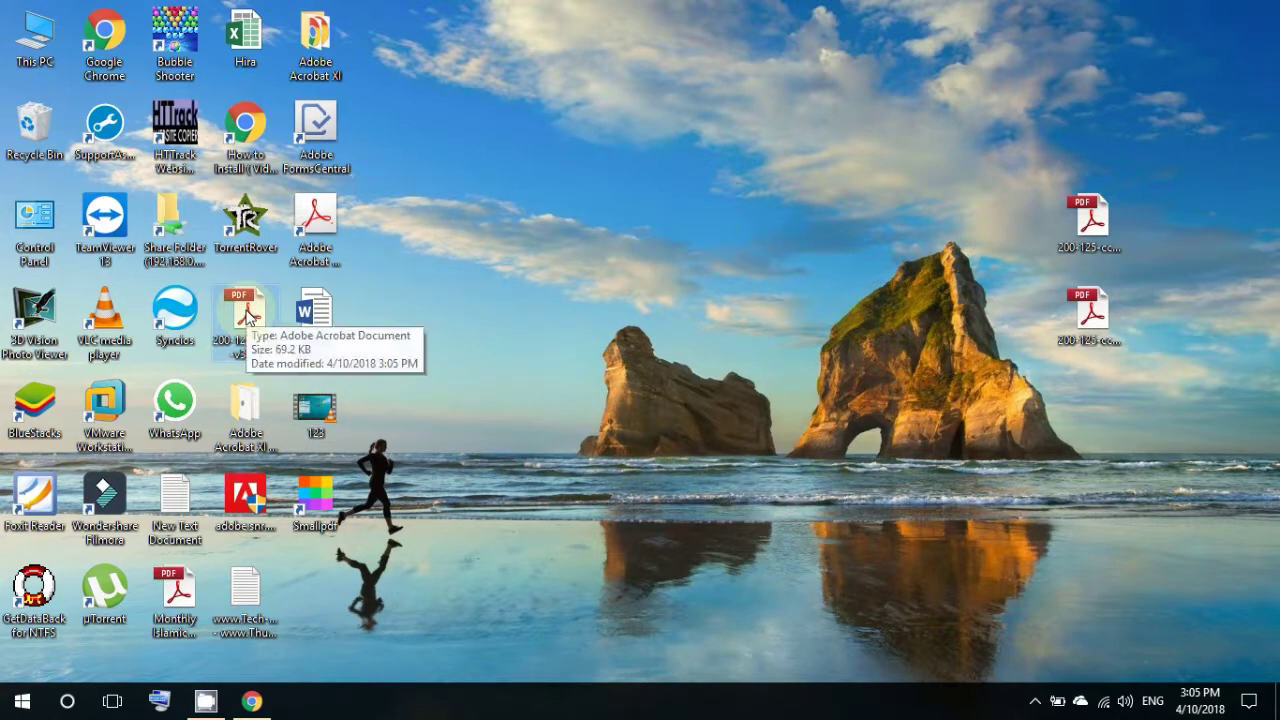
right_click(249, 313)
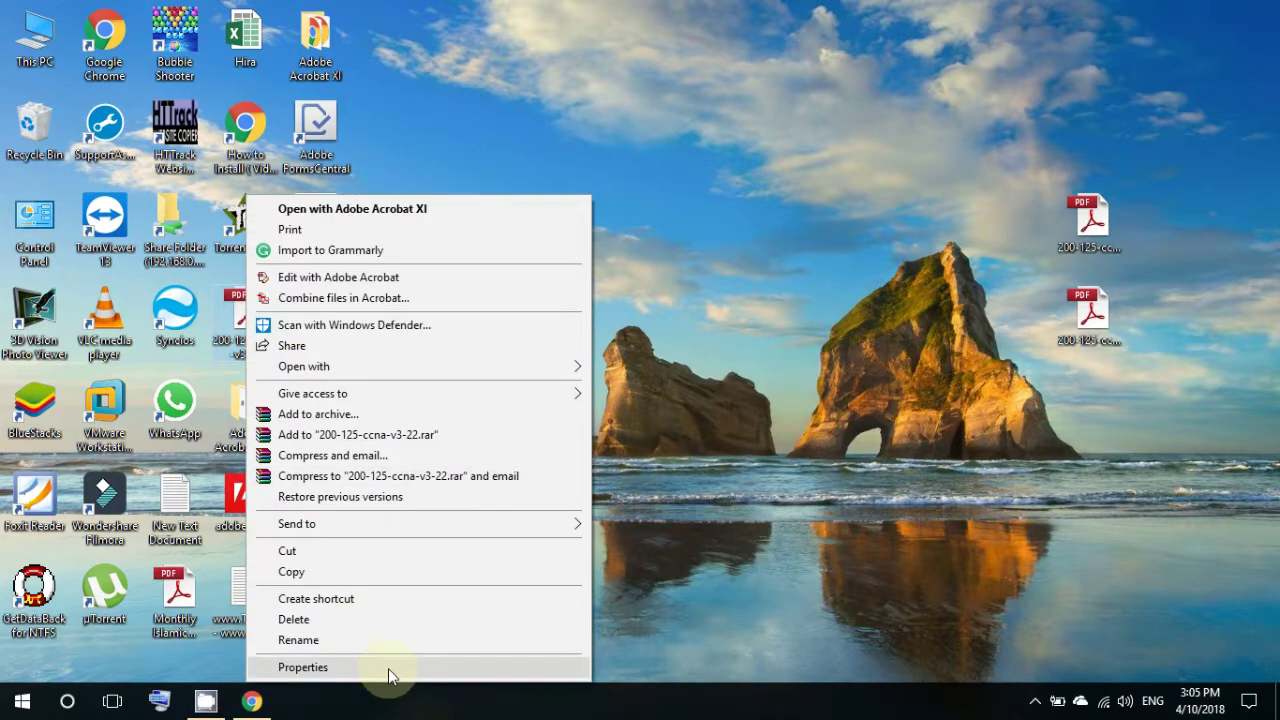
left_click(388, 668)
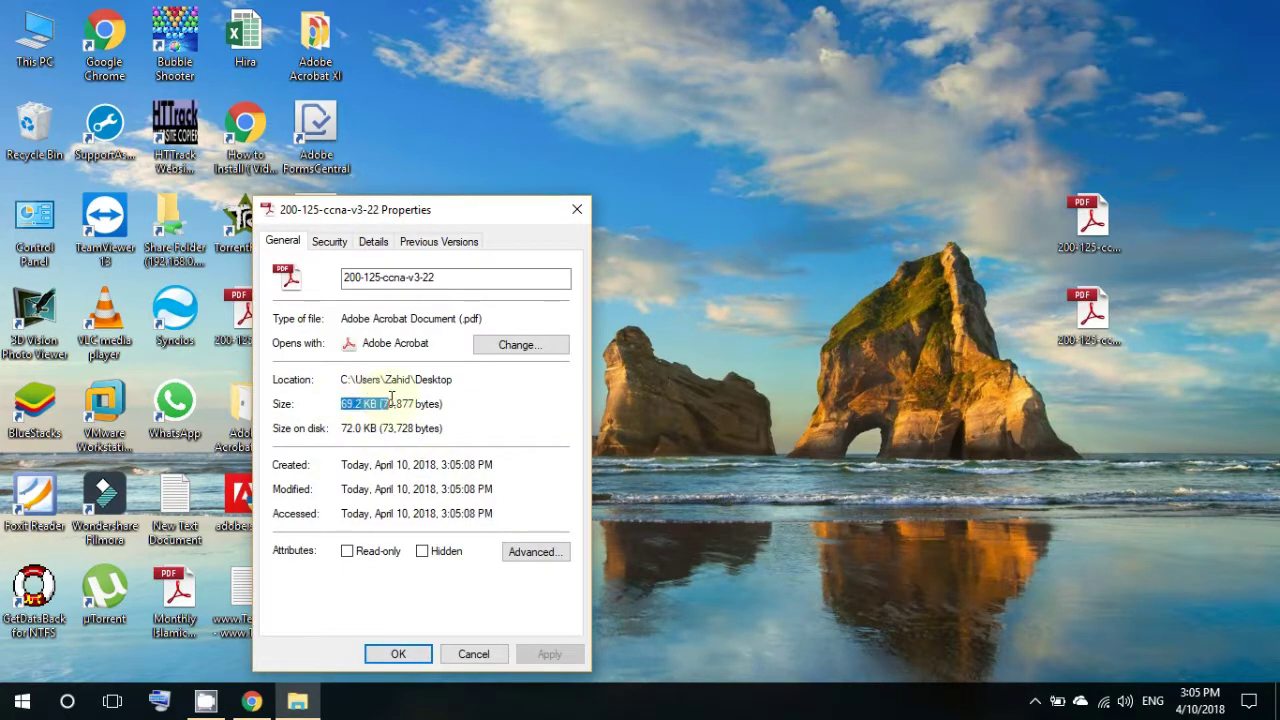
left_click(400, 651)
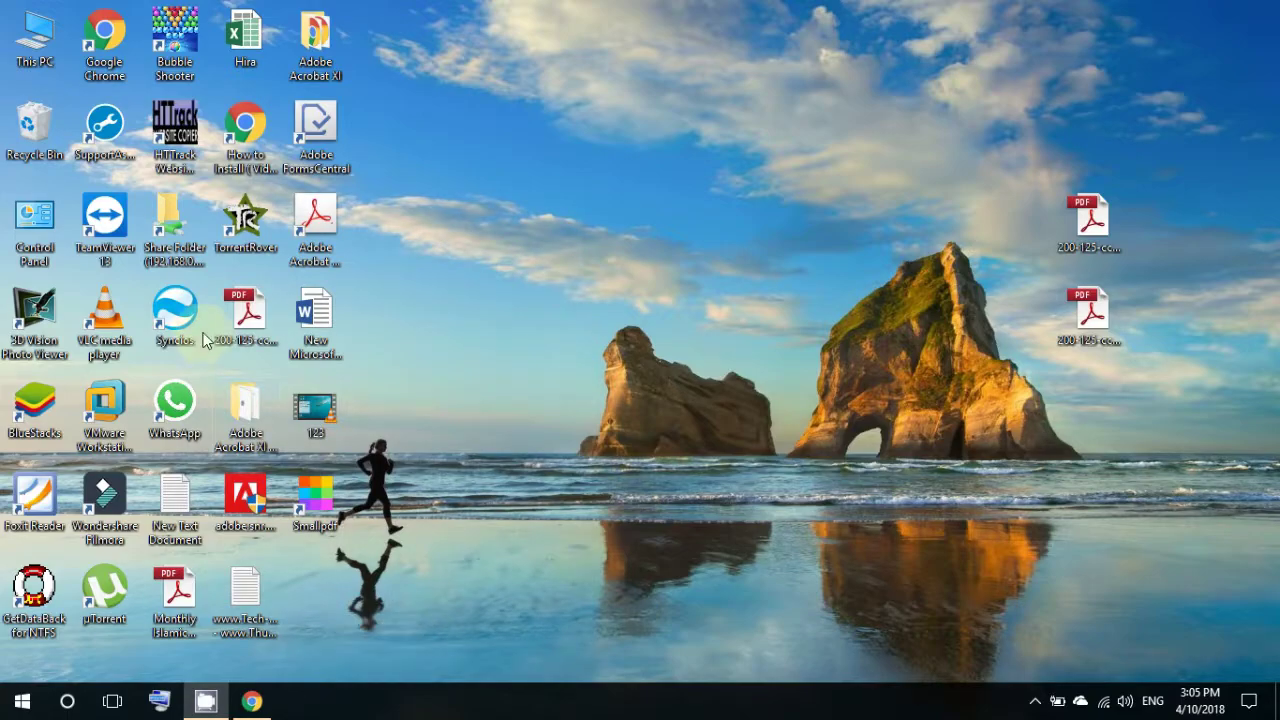
left_click(251, 700)
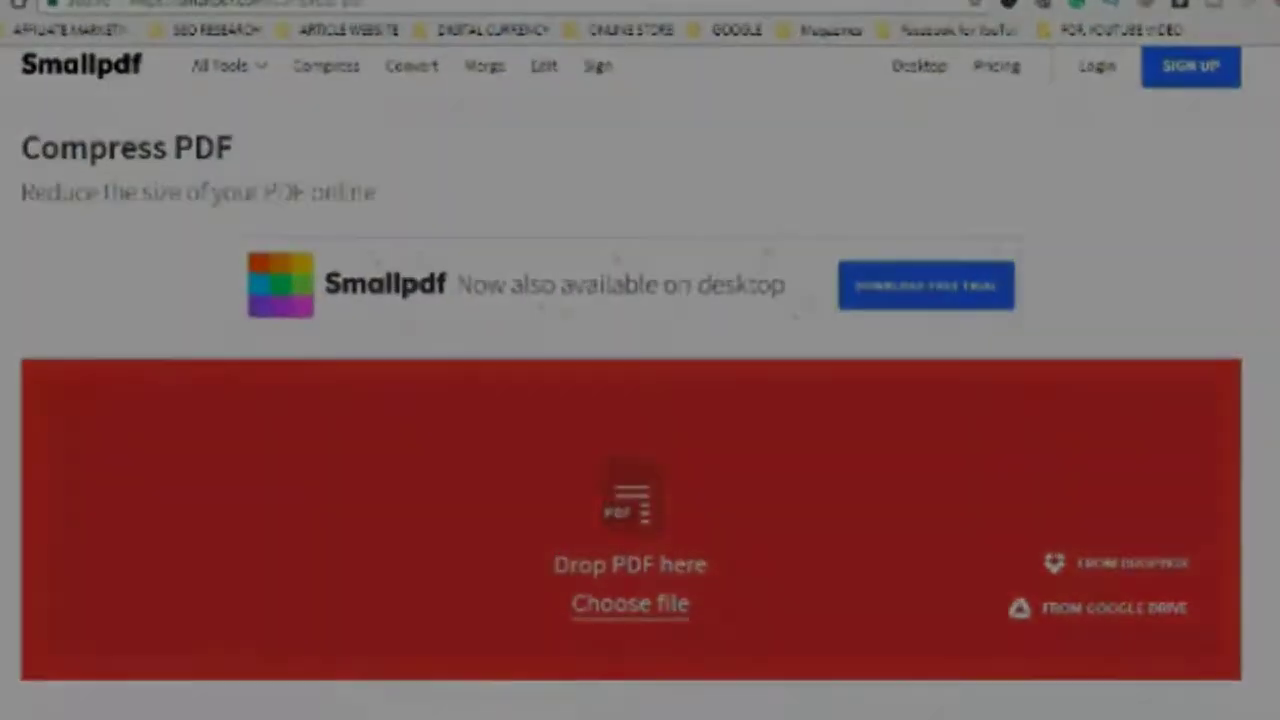